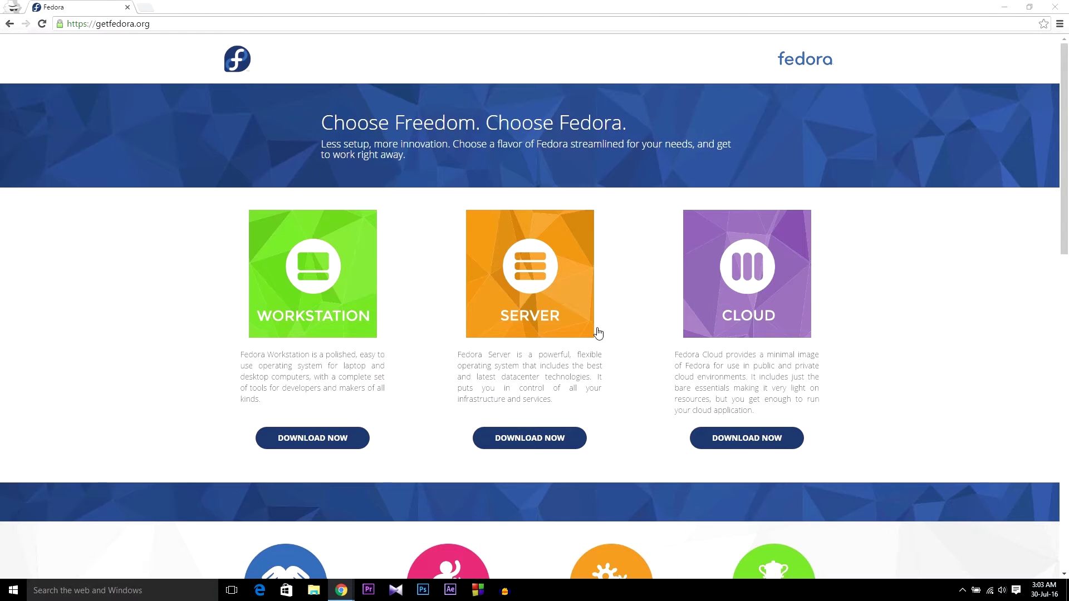
# - Scroll through the getfedora.org home page to find the Workstation download option
pyautogui.scroll(-6, 651, 301)
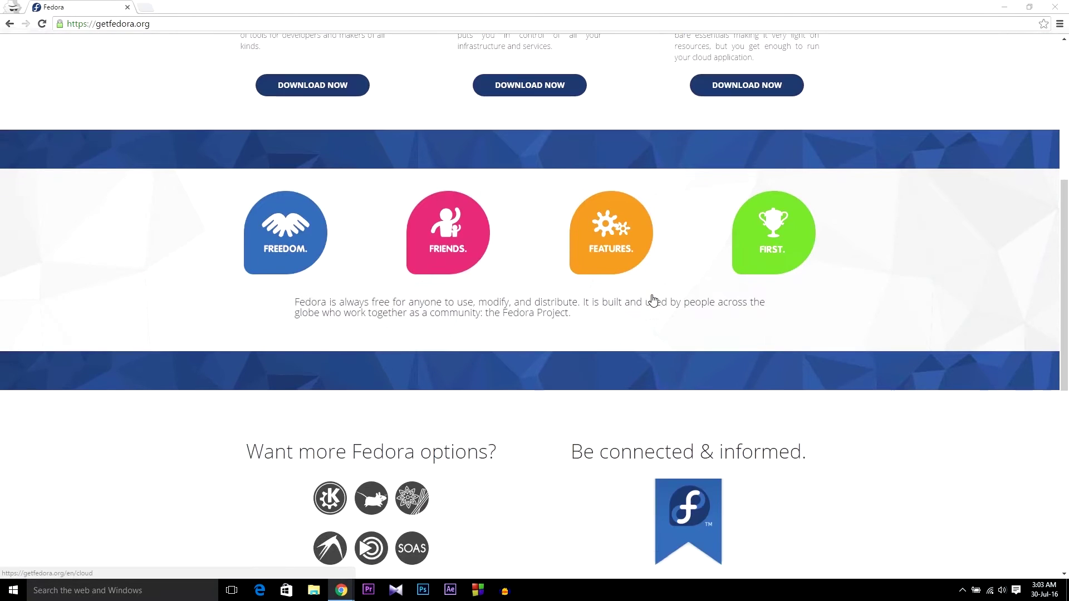
pyautogui.scroll(-7, 653, 301)
pyautogui.scroll(8, 654, 300)
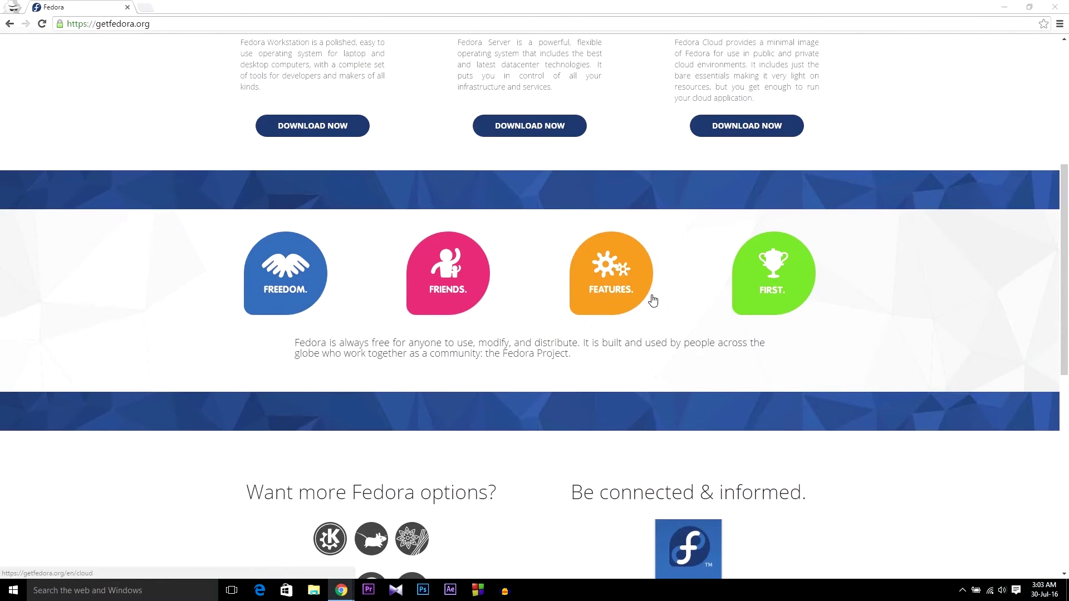
pyautogui.scroll(6, 653, 301)
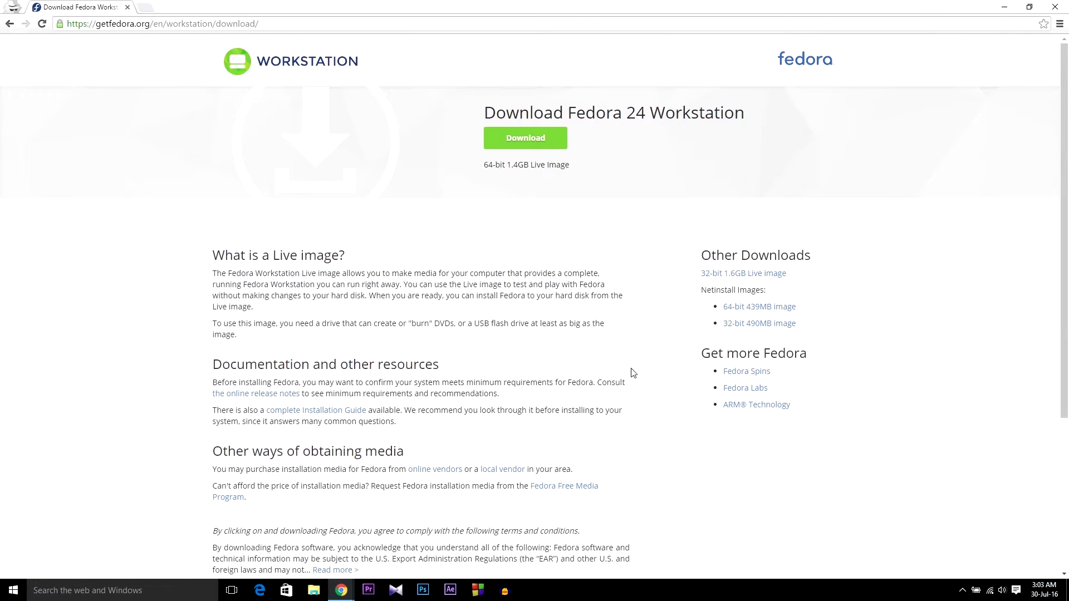
# - Compare the 64-bit 1.4GB and 32-bit 1.6GB Live images, then download the 64-bit Fedora 24 ISO
pyautogui.scroll(-5, 401, 369)
pyautogui.scroll(5, 401, 366)
pyautogui.moveTo(512, 165); pyautogui.dragTo(600, 191)
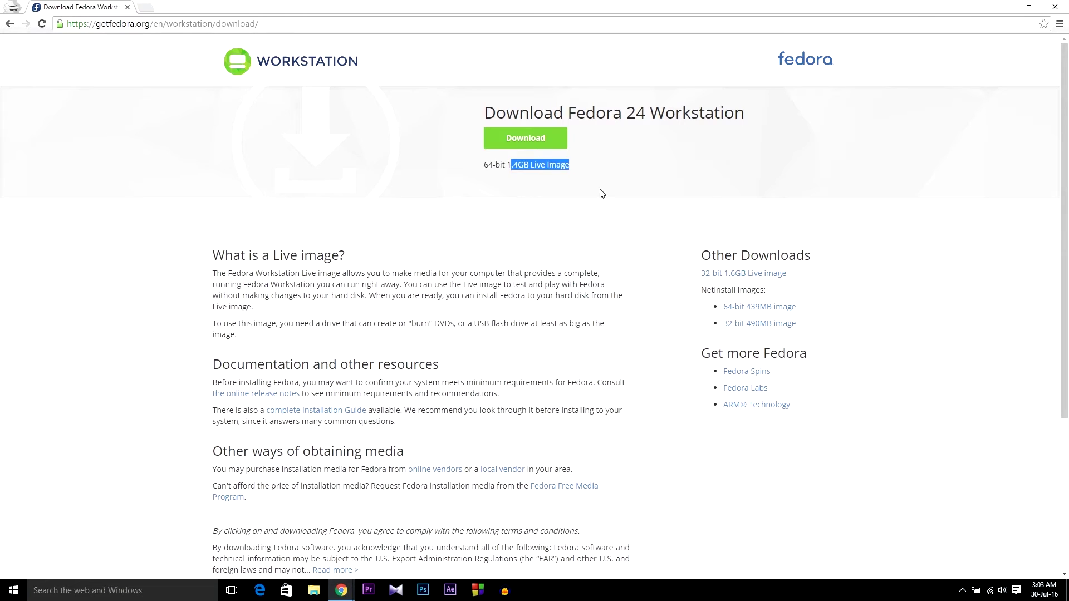
pyautogui.click(606, 251)
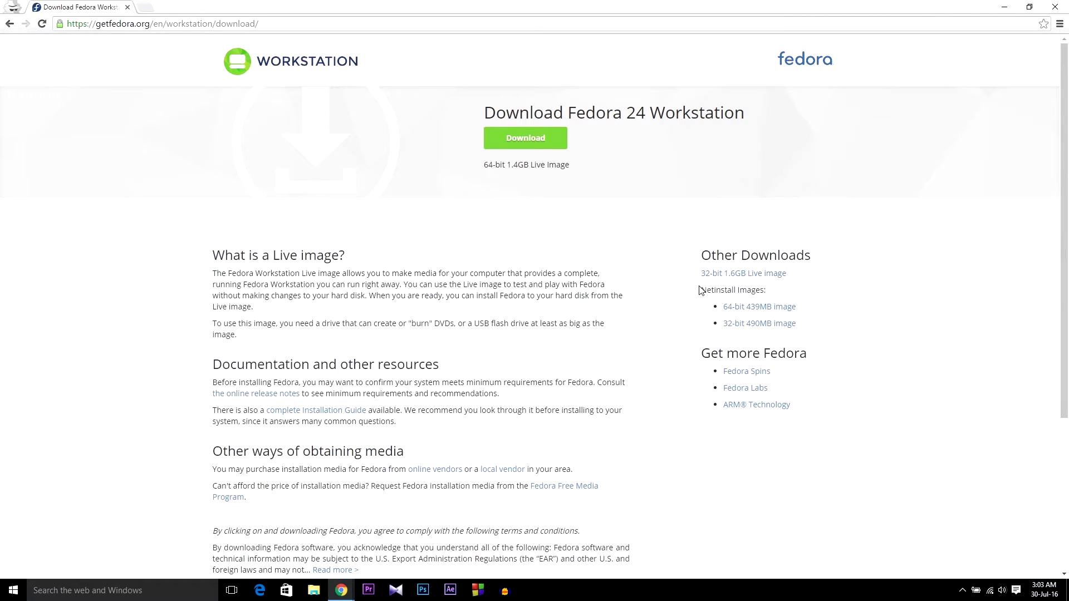
pyautogui.moveTo(701, 274); pyautogui.dragTo(774, 270)
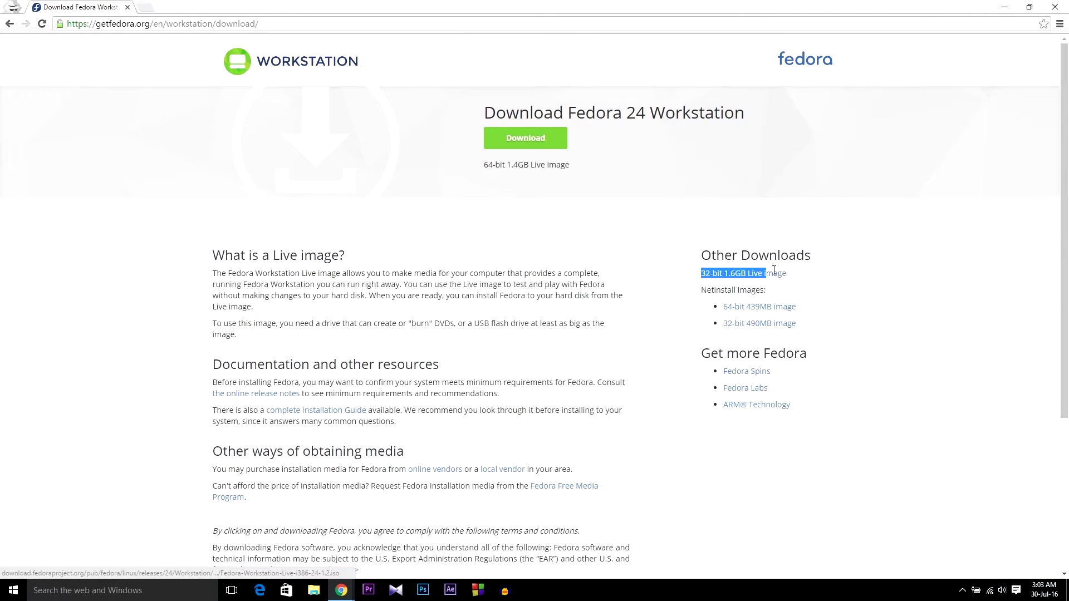
pyautogui.click(833, 302)
pyautogui.moveTo(705, 284); pyautogui.dragTo(726, 288)
pyautogui.click(724, 286)
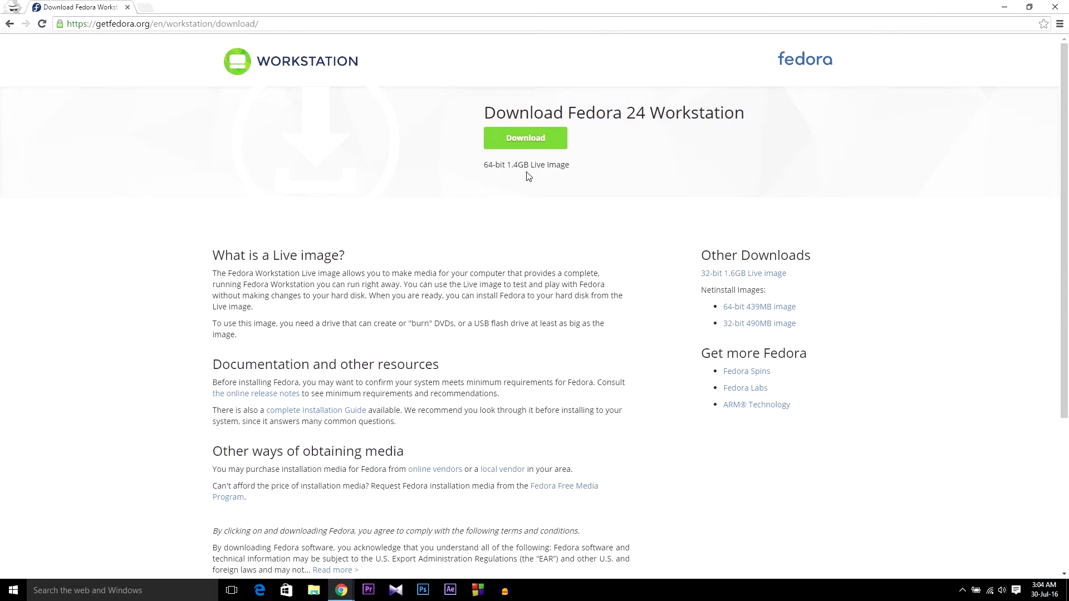
pyautogui.click(538, 142)
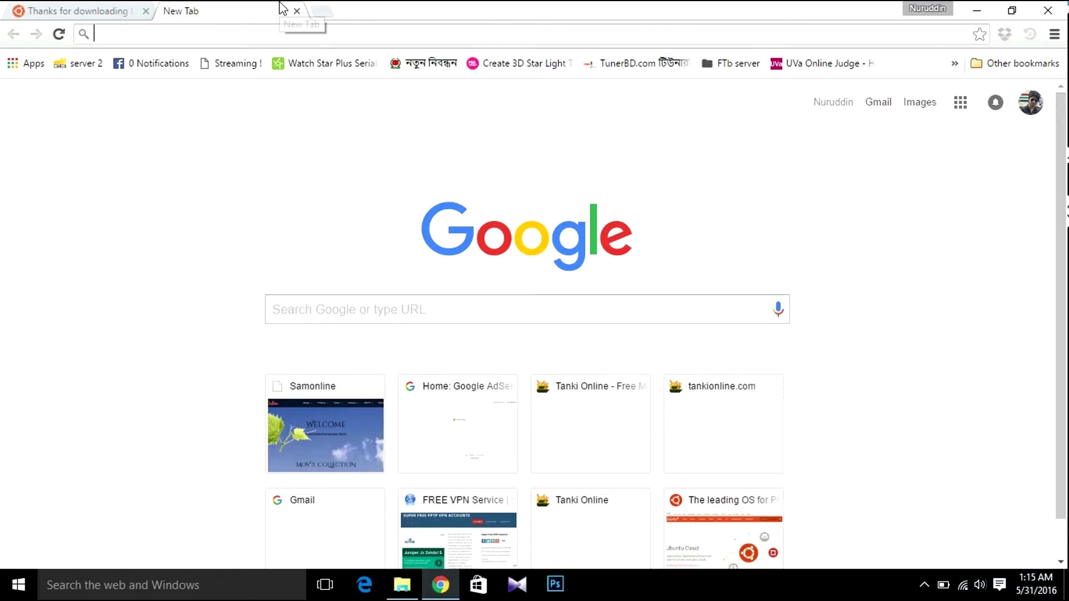
# - Search 'power iso download file' and download PowerISO v6.6 (64-bit) from poweriso.com/download.php
pyautogui.write('pow')
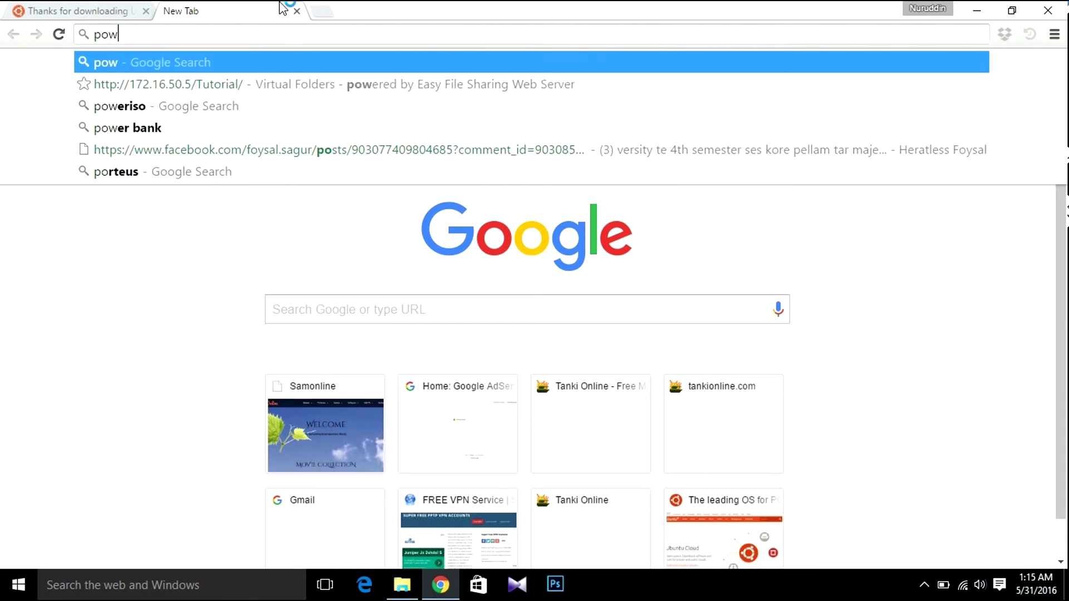
pyautogui.write('er ')
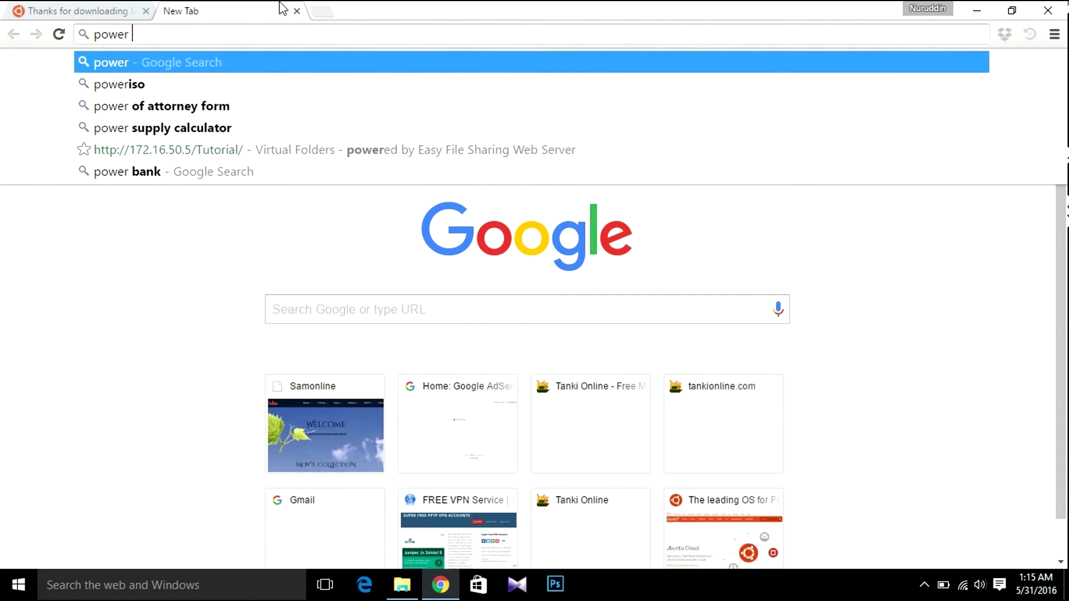
pyautogui.write('iso download file')
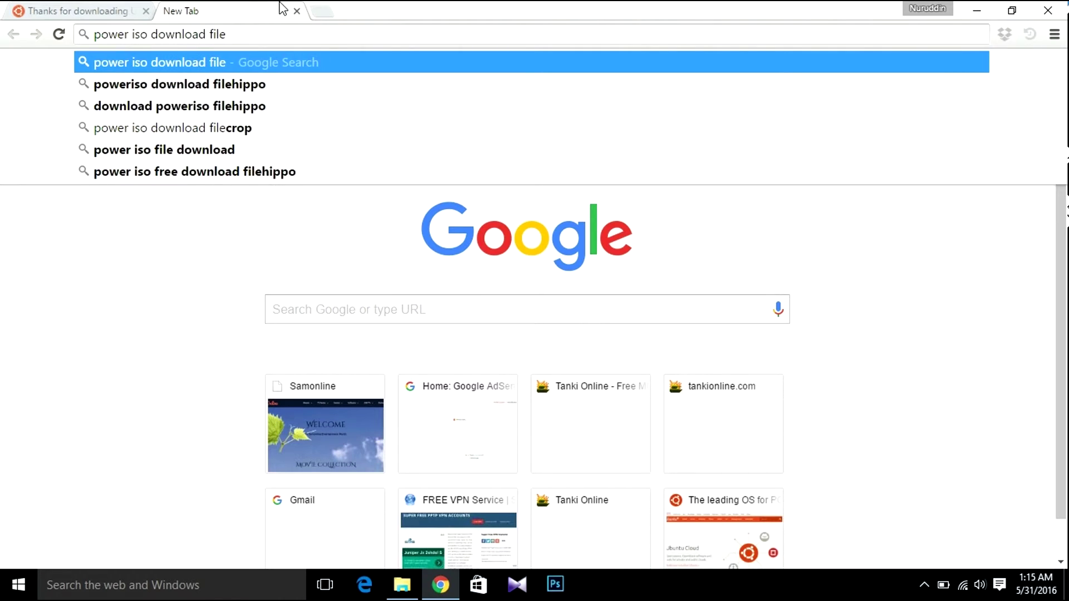
pyautogui.press('Down')
pyautogui.press('Return')
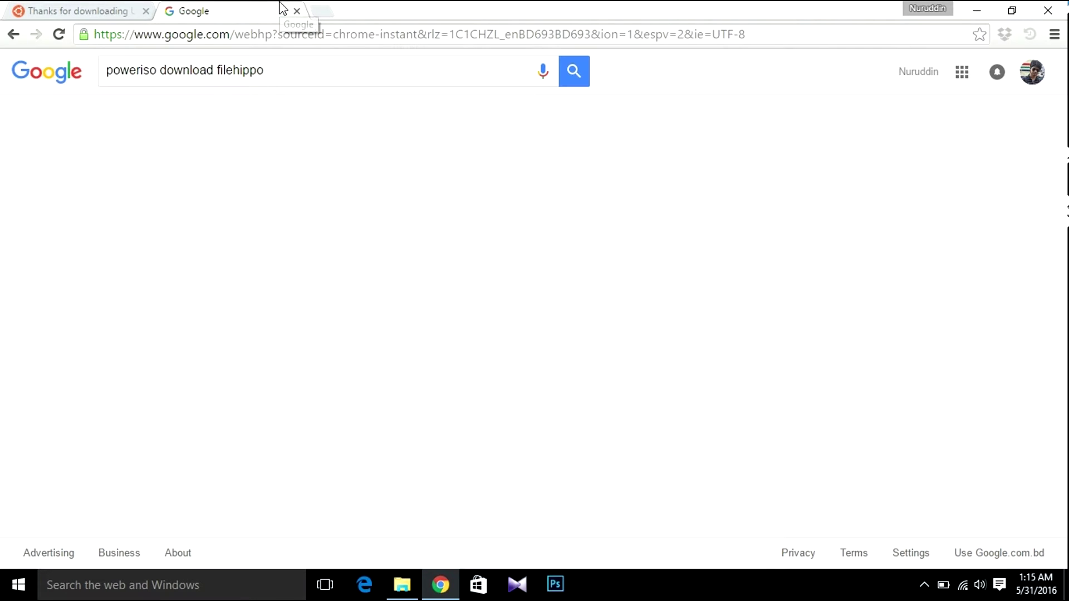
pyautogui.click(228, 190)
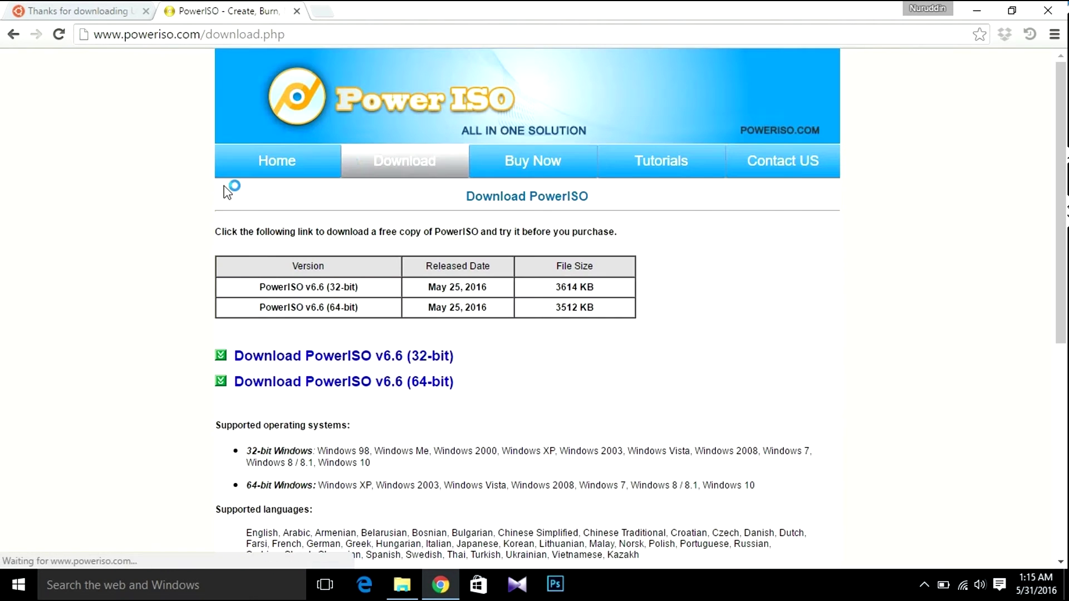
pyautogui.scroll(-1, 560, 315)
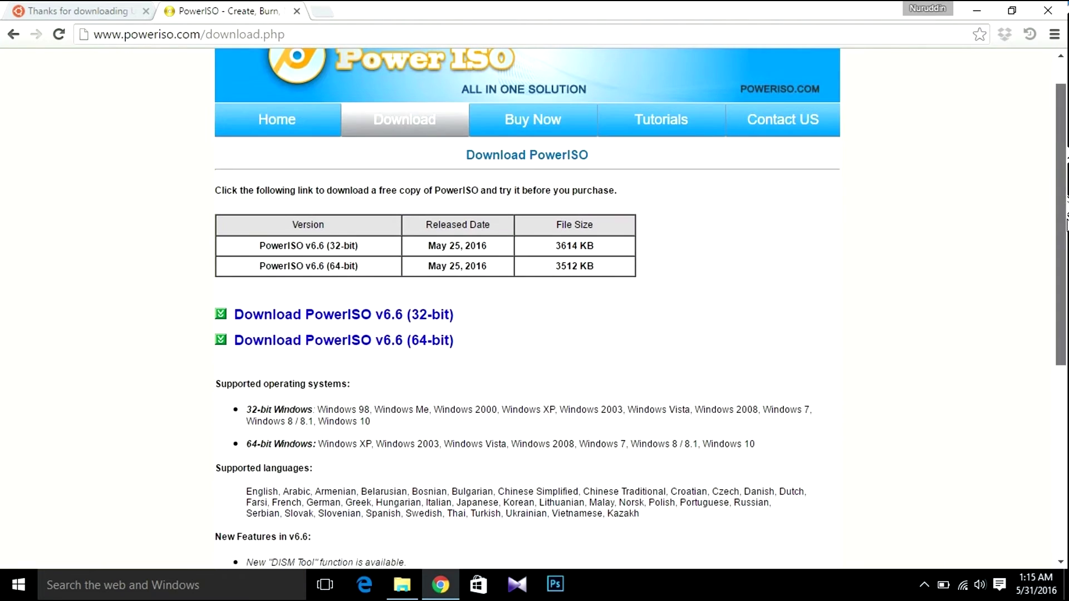
pyautogui.click(347, 344)
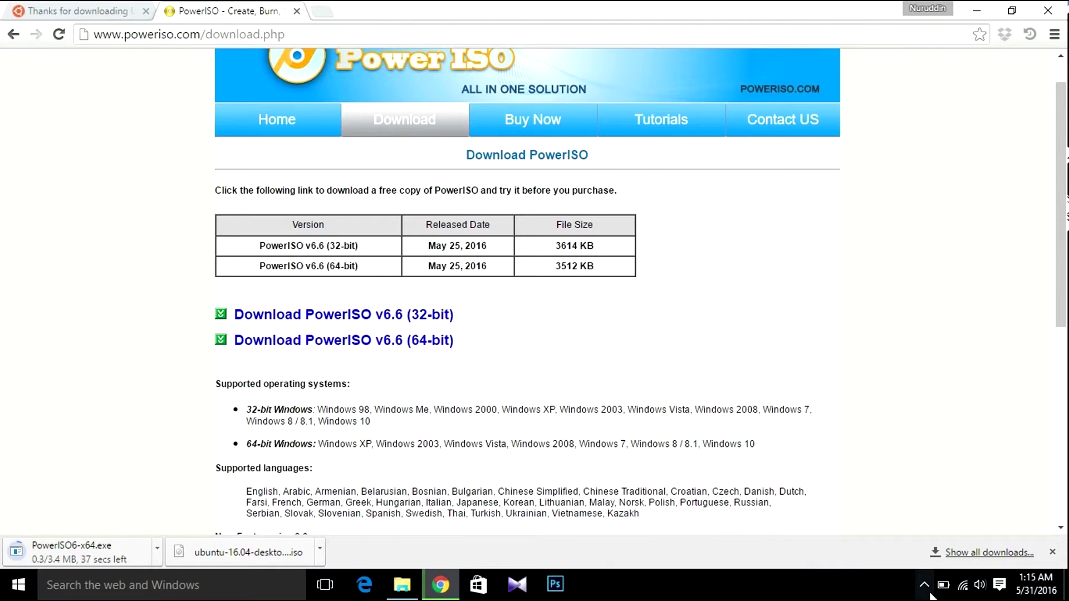
# - Locate the downloaded PowerISO6-x64.exe installer in its folder from the downloads list
pyautogui.click(983, 553)
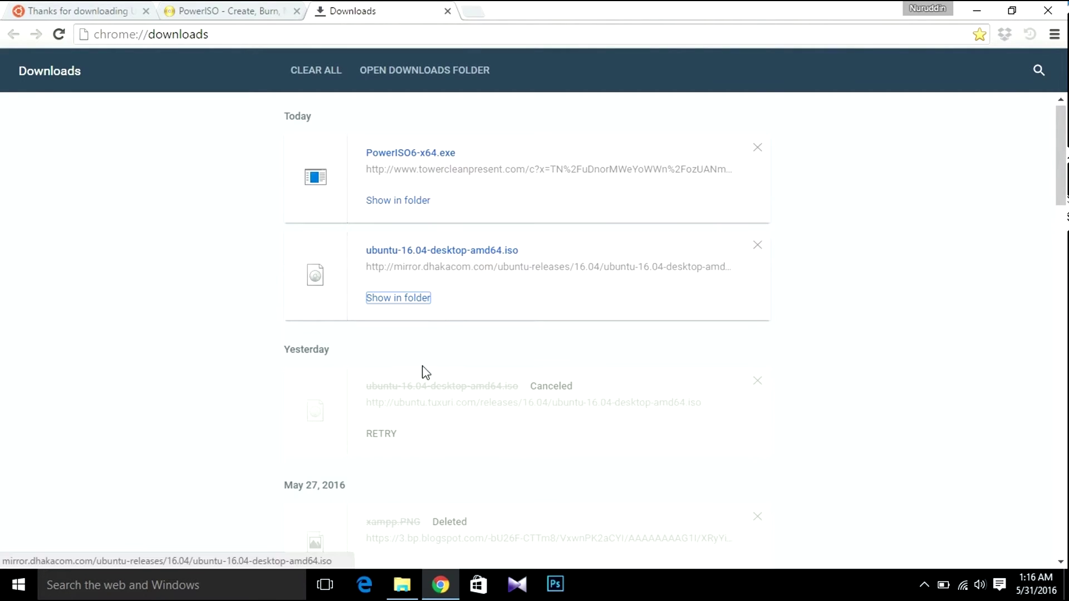
pyautogui.click(426, 298)
pyautogui.click(391, 200)
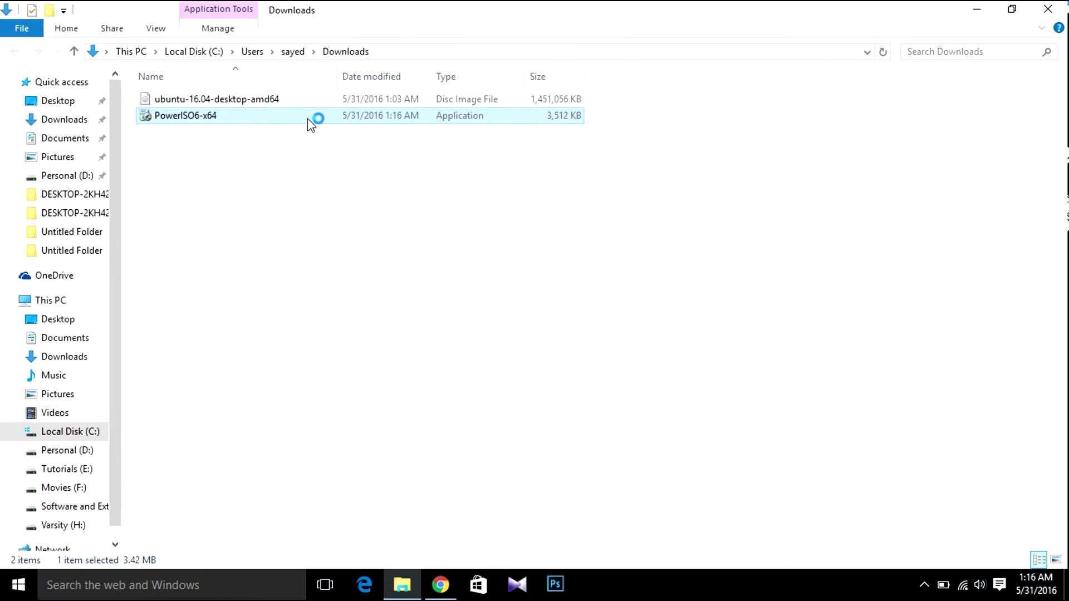
# - Install PowerISO 6.6 into the default Program Files folder after accepting the licence
pyautogui.click(627, 418)
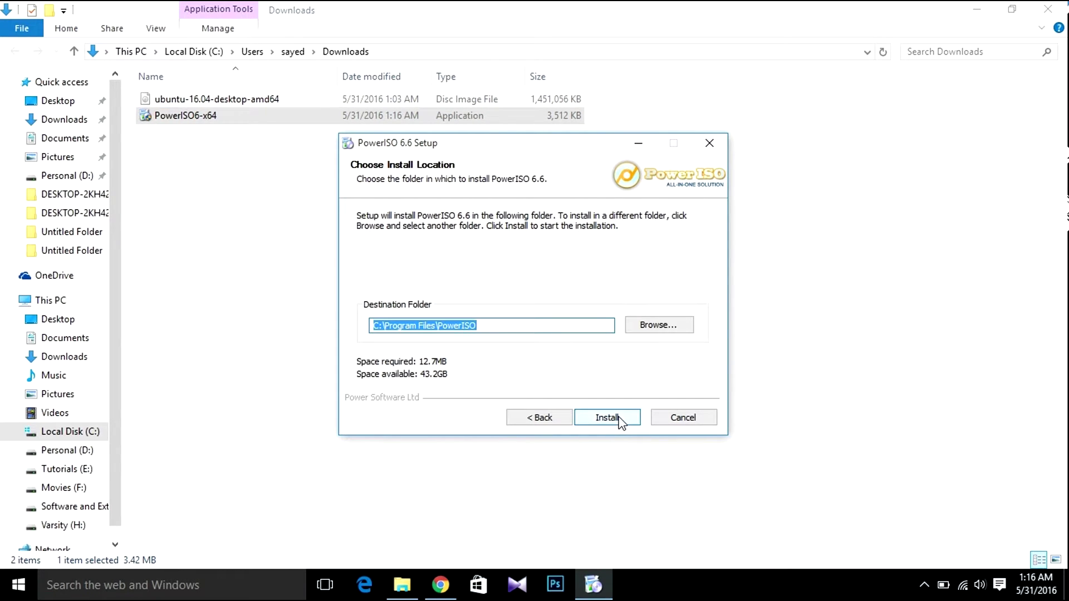
pyautogui.click(607, 418)
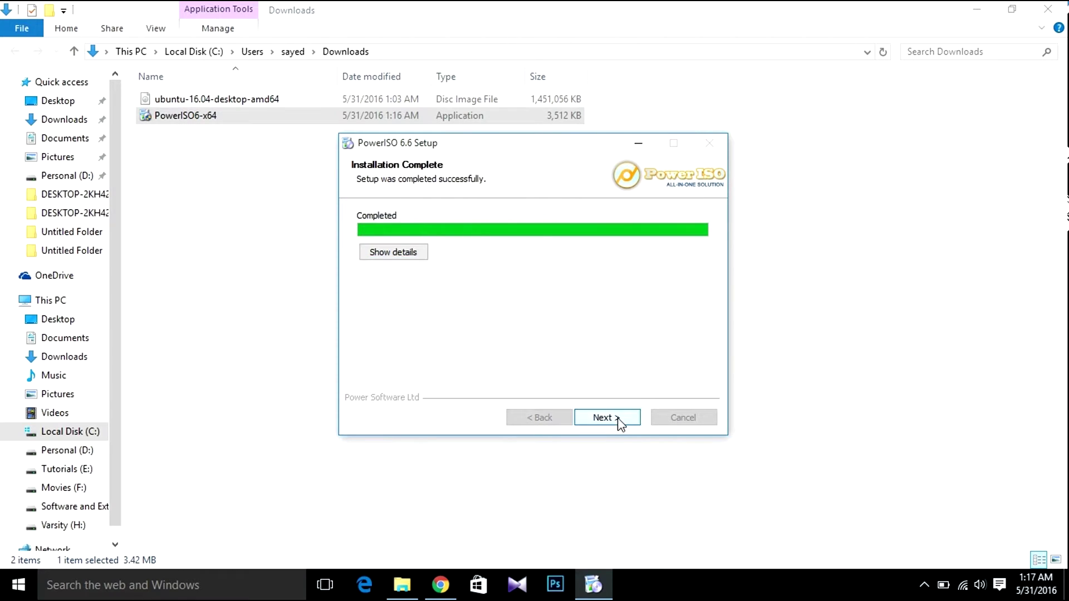
pyautogui.click(607, 418)
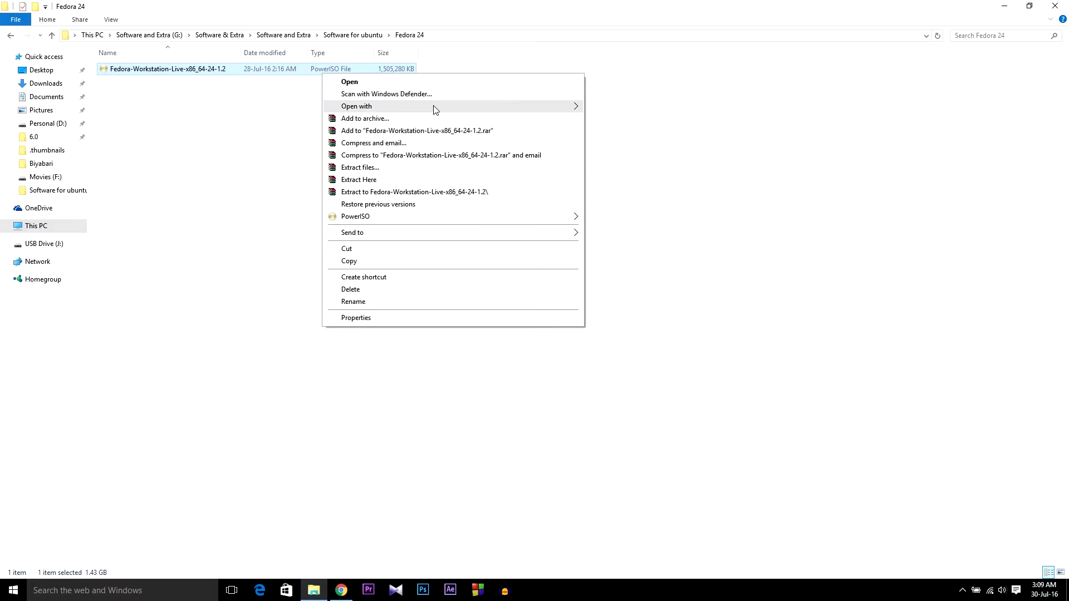
# - Open the Fedora Live ISO in unregistered PowerISO and show the empty USB Drive (J:) in Explorer
pyautogui.moveTo(432, 106)
pyautogui.click(616, 109)
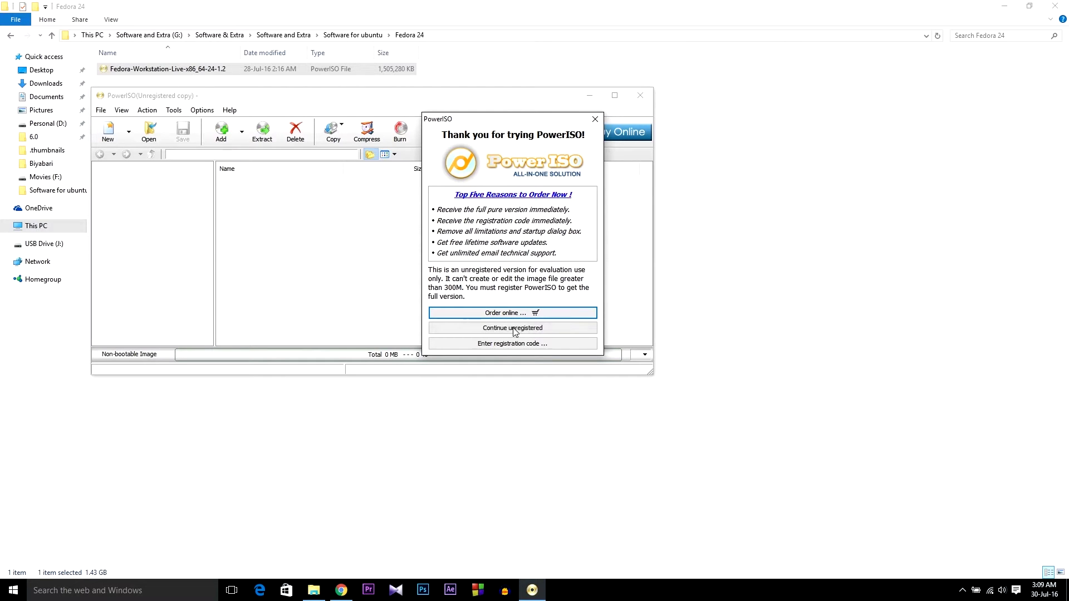
pyautogui.click(514, 328)
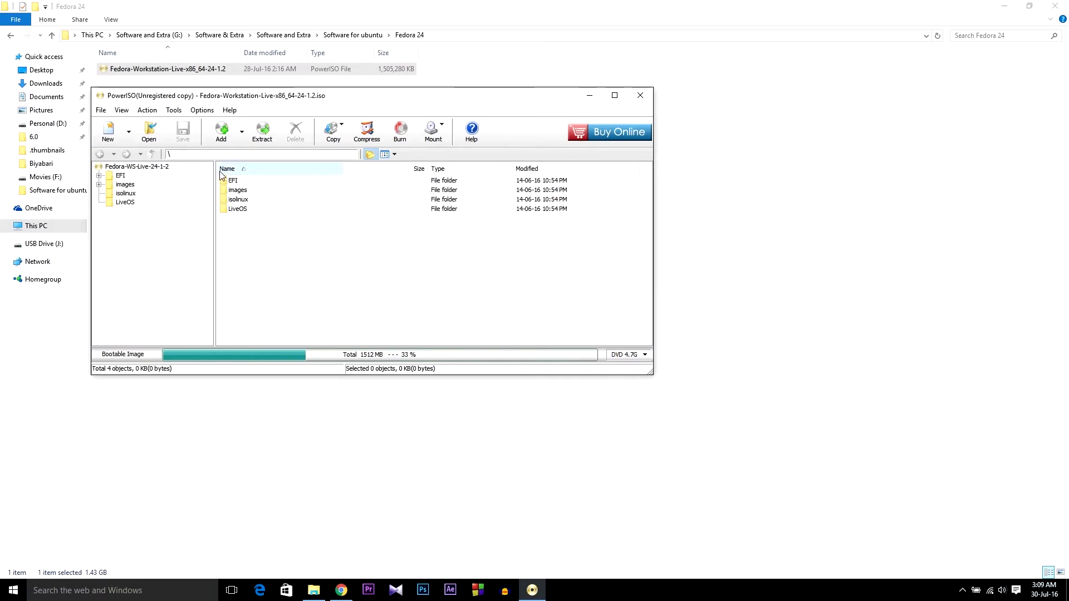
pyautogui.click(32, 244)
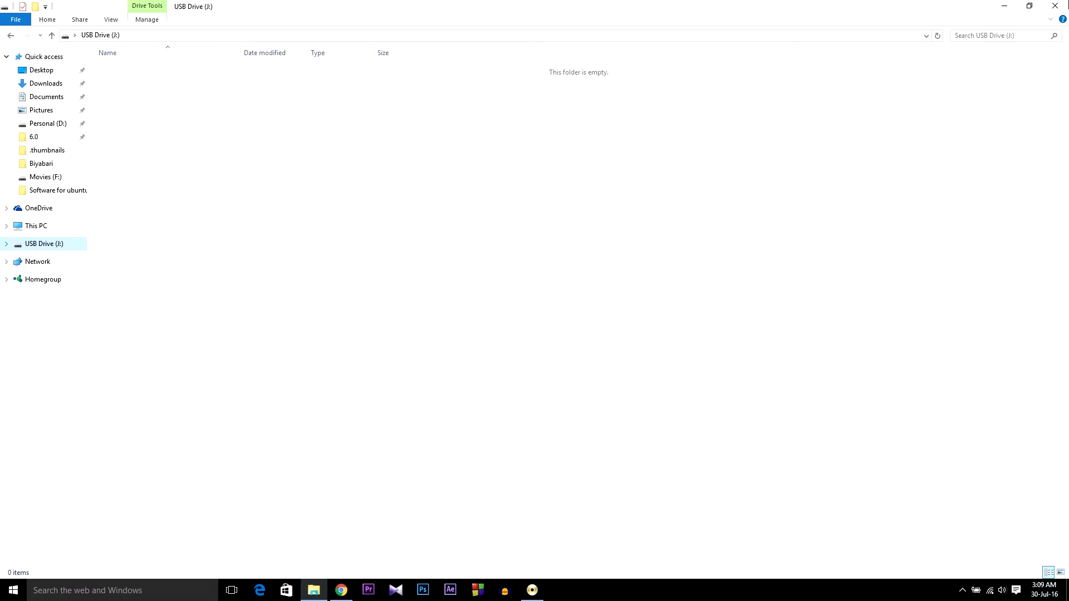
# - Quick-format the 7.22 GB USB Drive (J:) as FAT32 with 4096-byte allocation units
pyautogui.rightClick(47, 250)
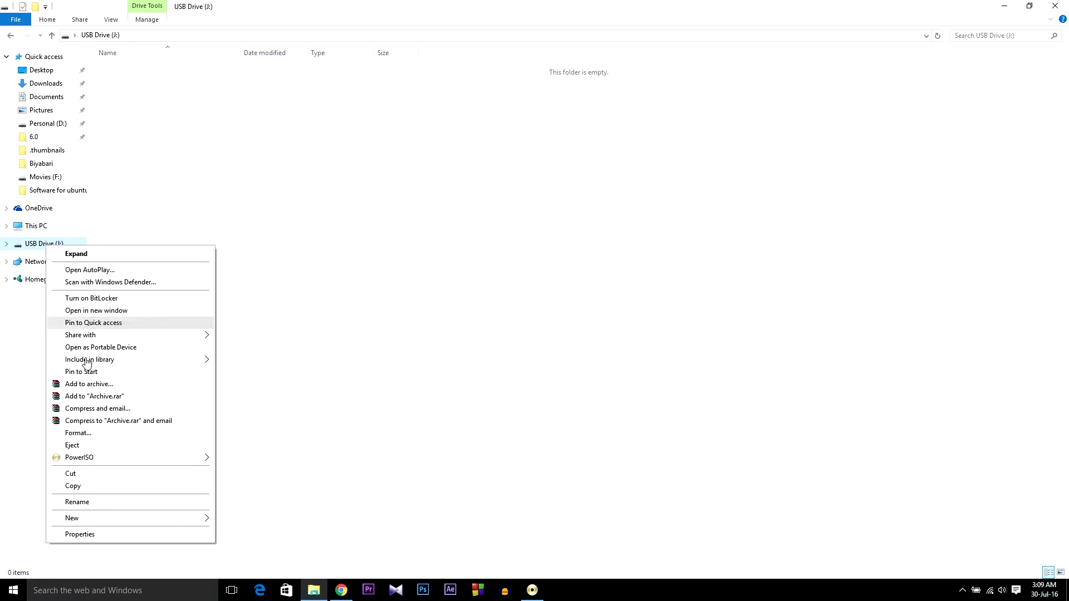
pyautogui.click(93, 434)
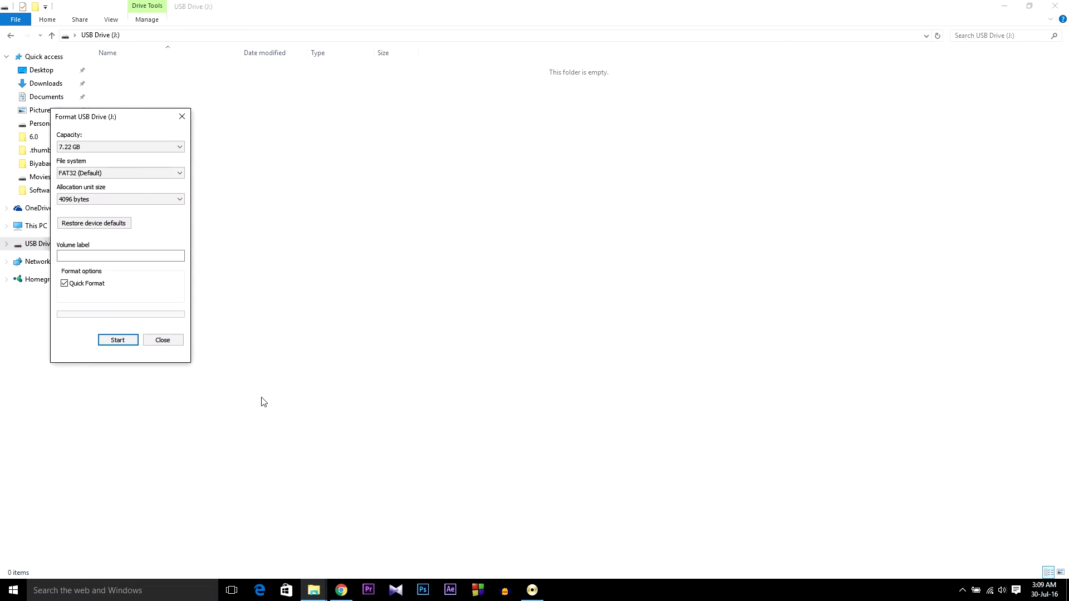
pyautogui.click(136, 174)
pyautogui.click(136, 174)
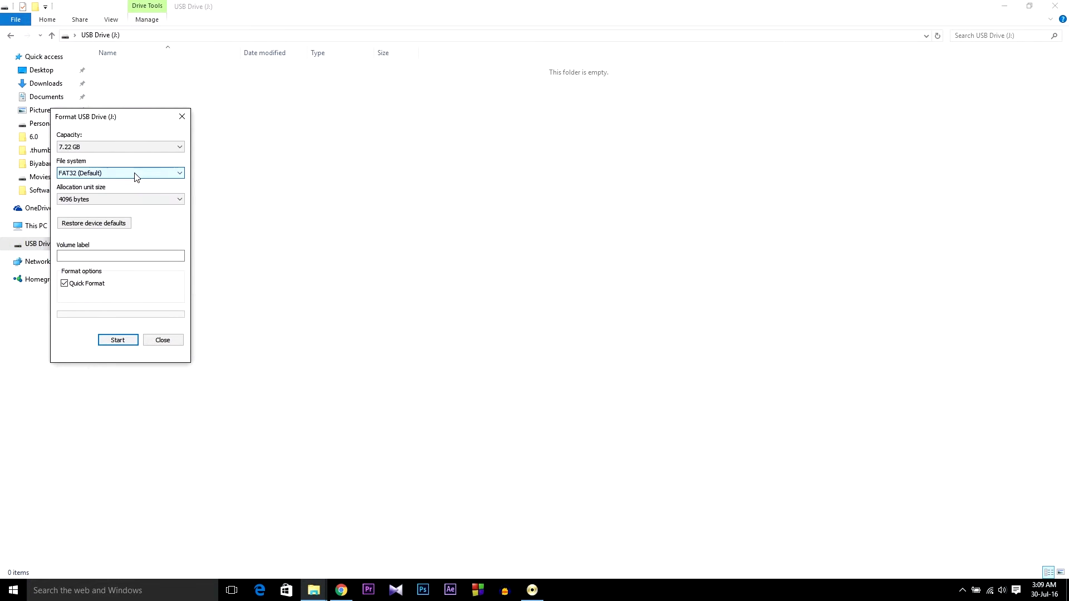
pyautogui.click(117, 341)
pyautogui.click(557, 296)
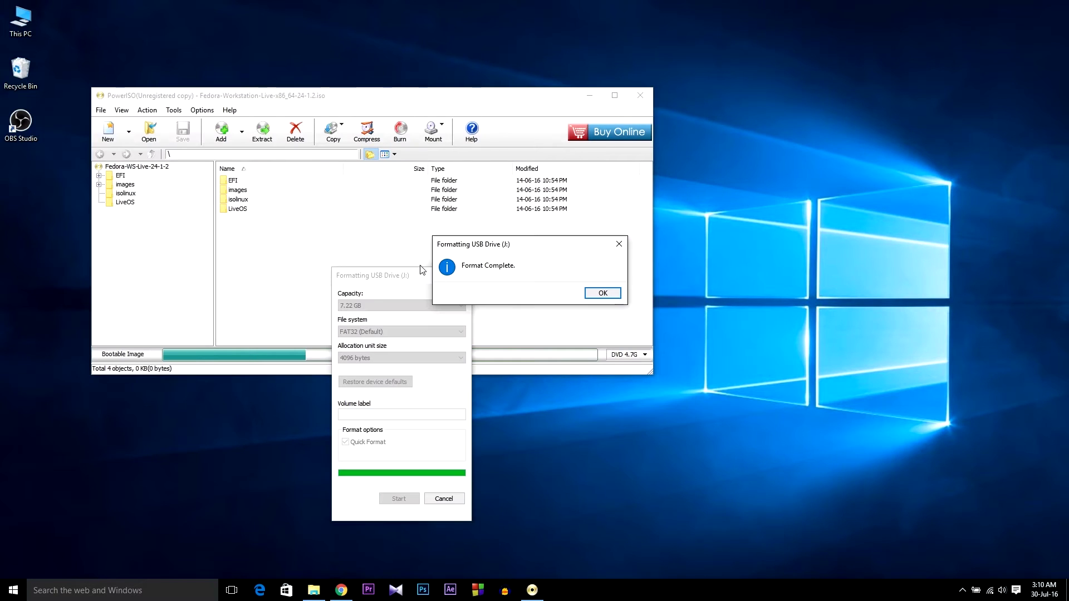
pyautogui.click(610, 294)
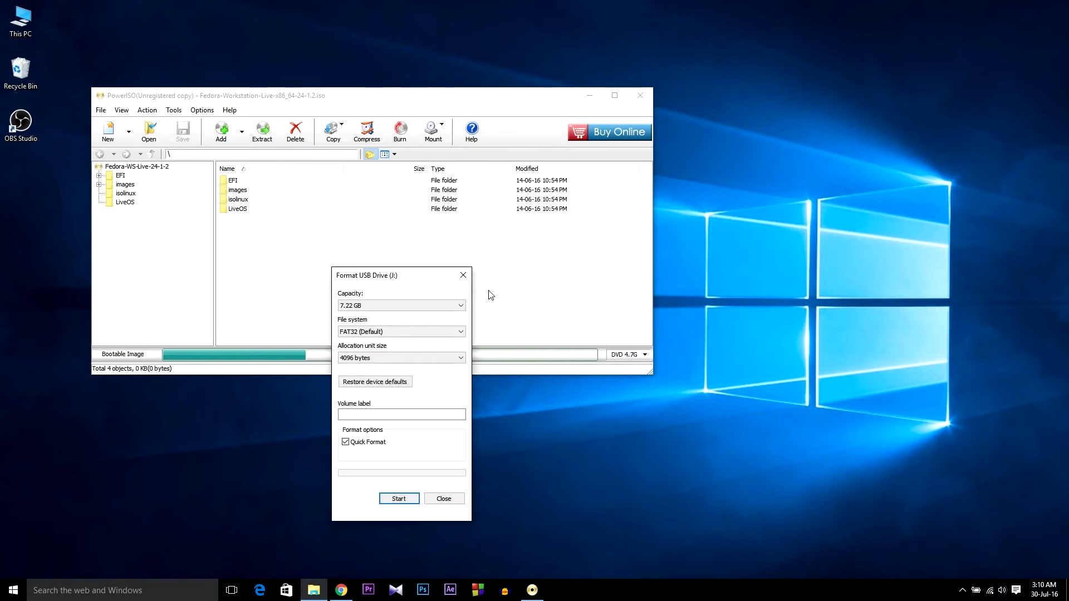
# - Start Tools > Create bootable USB drive, relaunching PowerISO as administrator in unregistered mode
pyautogui.click(463, 275)
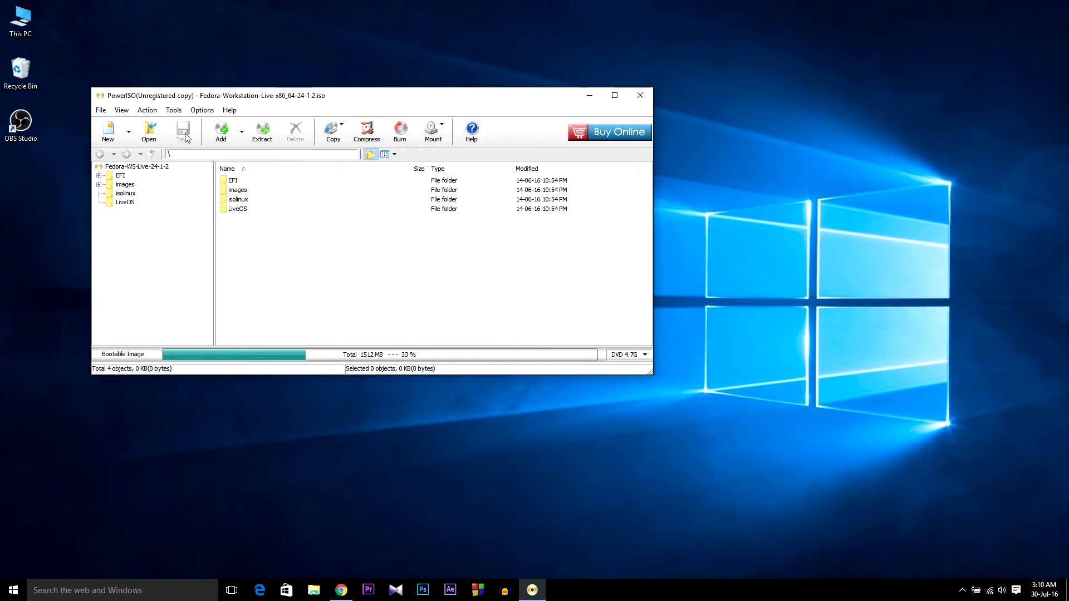
pyautogui.click(174, 110)
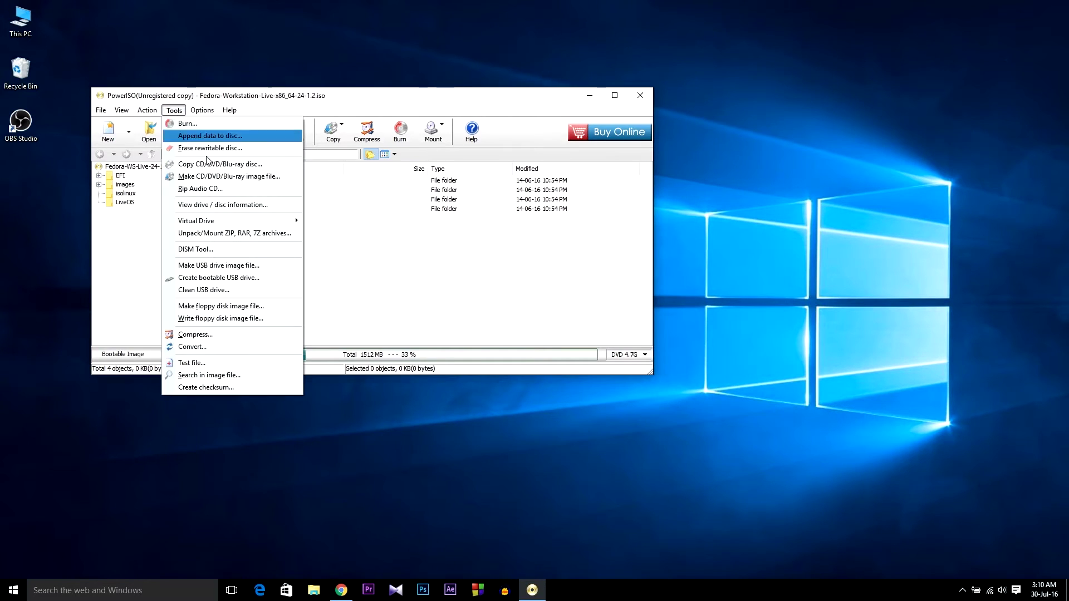
pyautogui.click(225, 278)
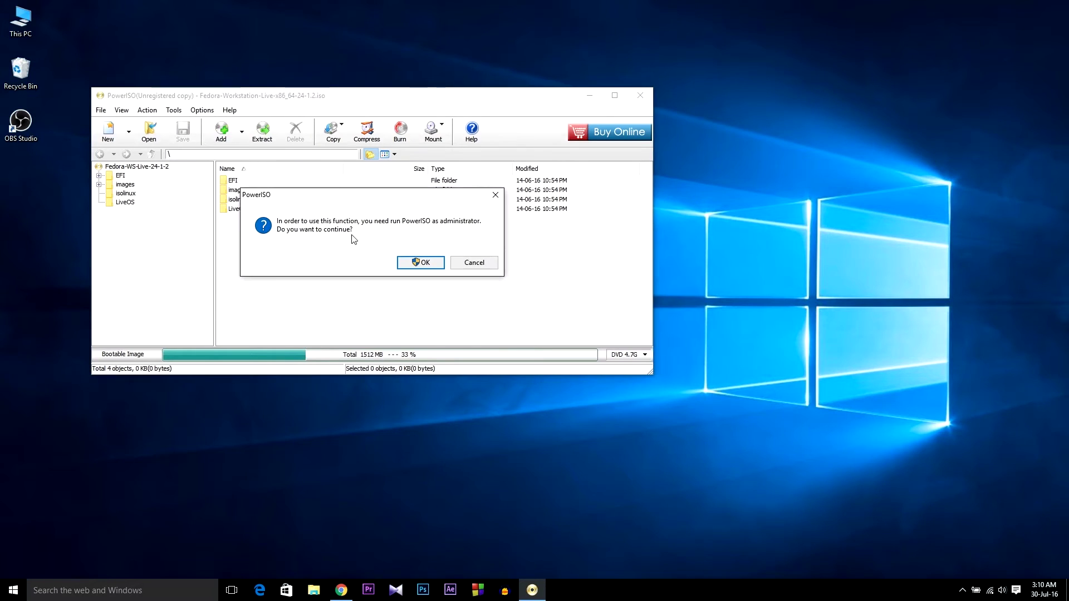
pyautogui.moveTo(342, 197); pyautogui.dragTo(386, 214)
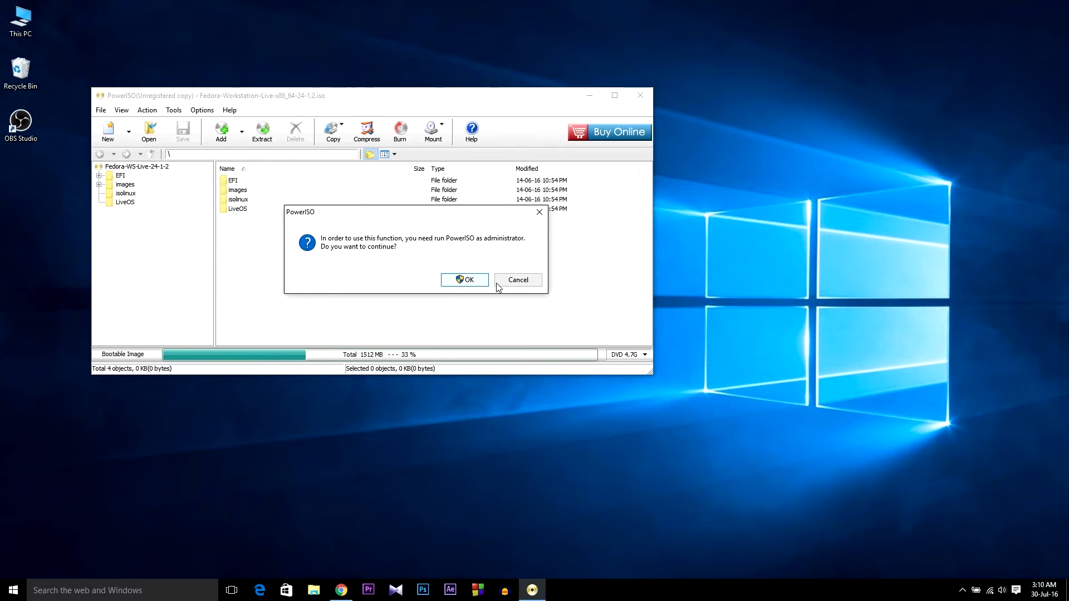
pyautogui.click(465, 280)
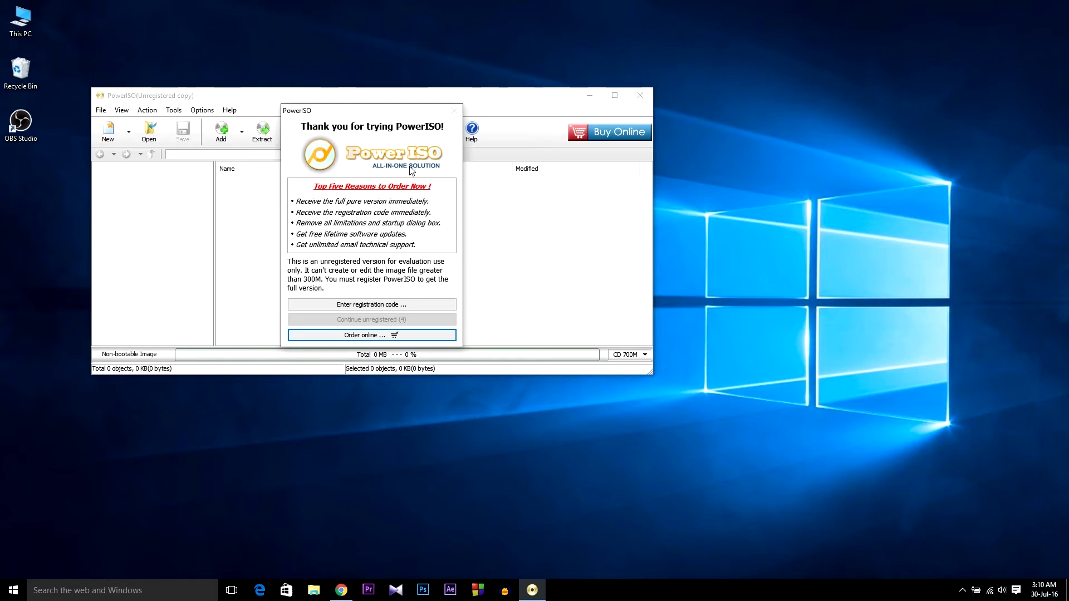
pyautogui.moveTo(367, 119); pyautogui.dragTo(583, 185)
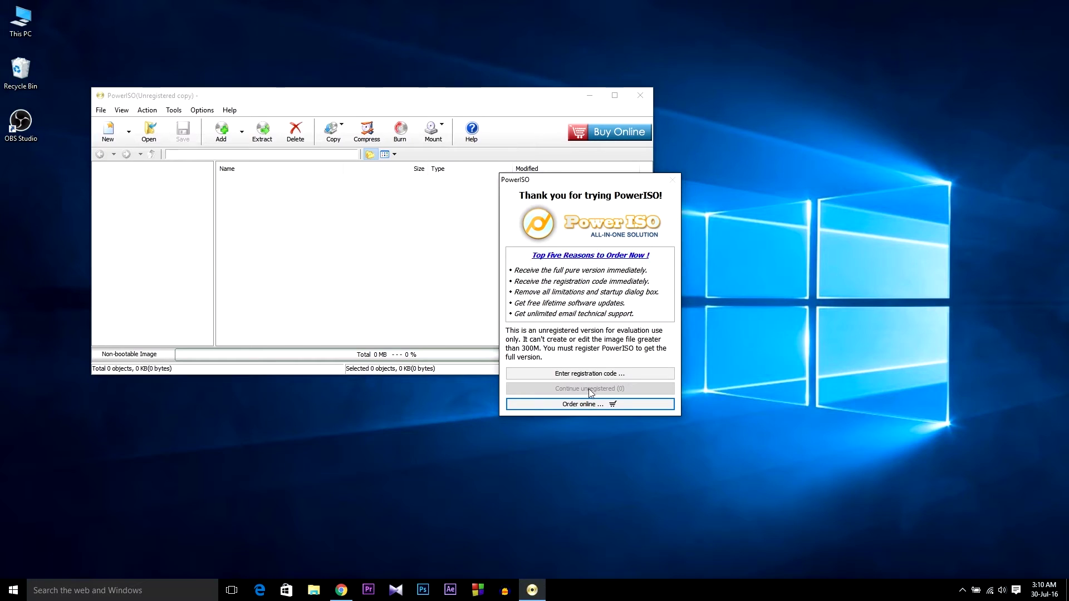
pyautogui.click(594, 390)
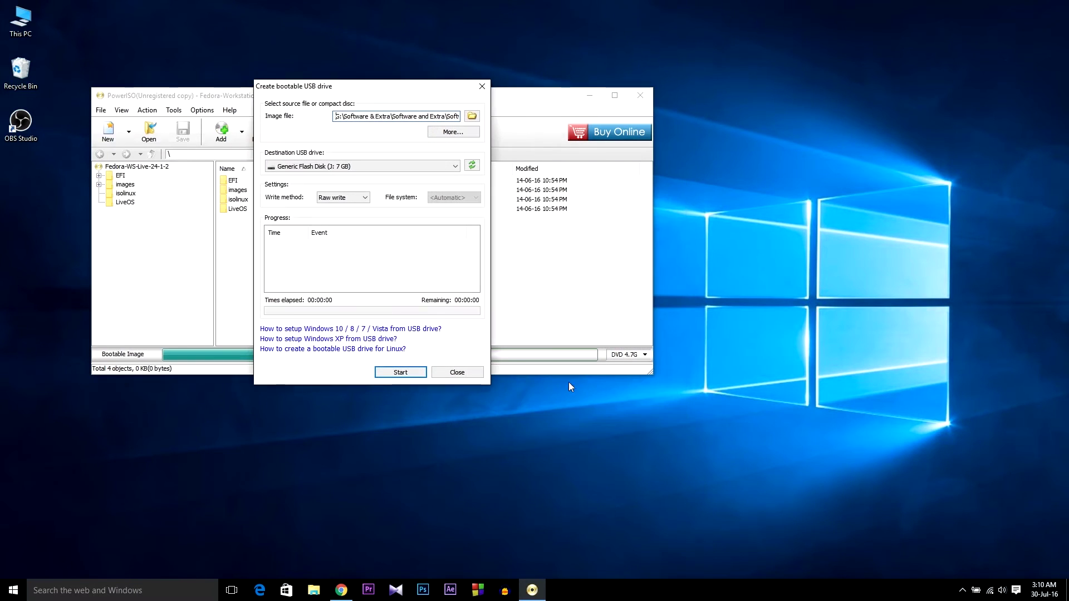
# - Raw-write the Fedora 24 image to Generic Flash Disk (J:), confirming the overwrite
pyautogui.click(352, 169)
pyautogui.click(352, 176)
pyautogui.click(400, 378)
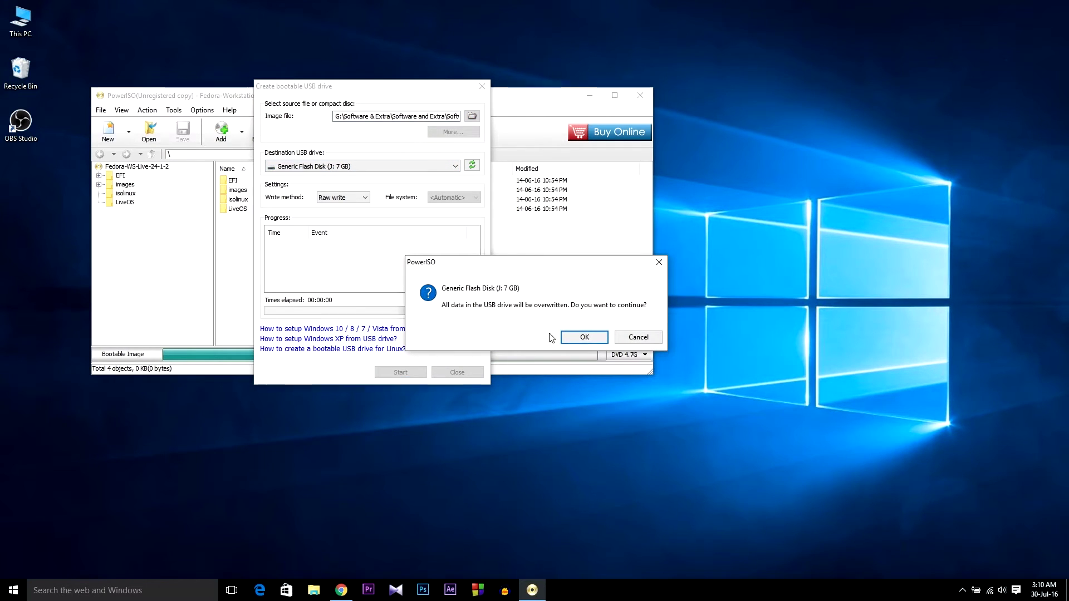
pyautogui.click(589, 338)
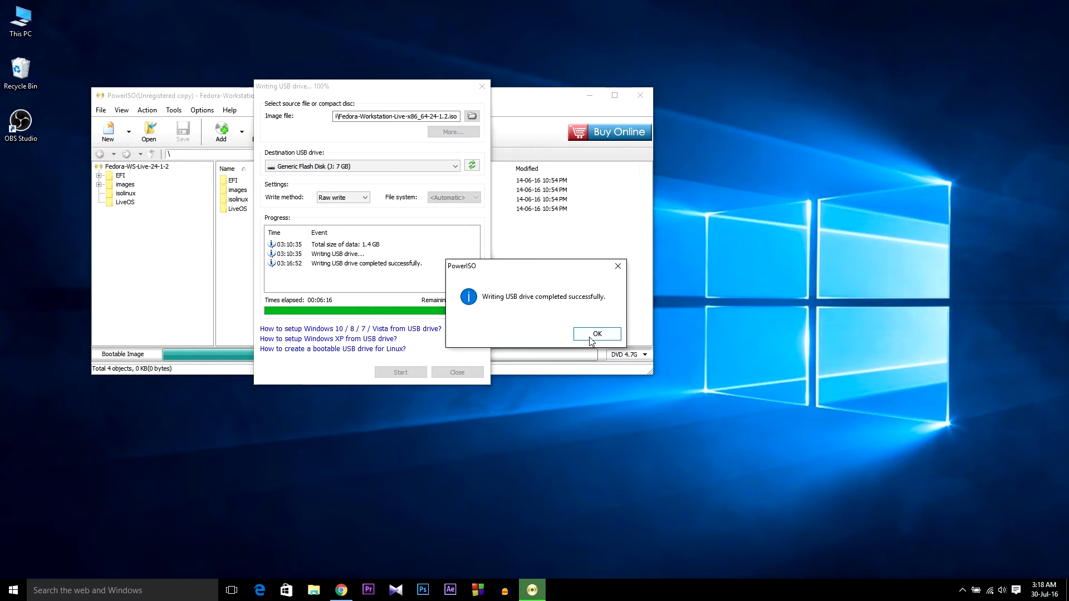
# - Open Disk Management from This PC's Manage menu and select the C: partition
pyautogui.rightClick(172, 106)
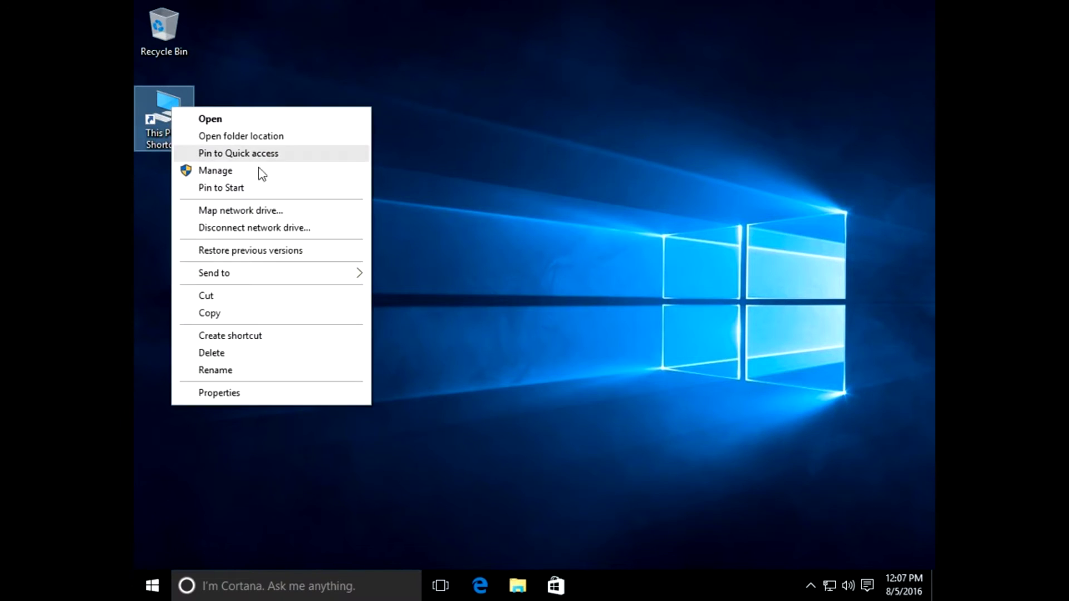
pyautogui.click(253, 171)
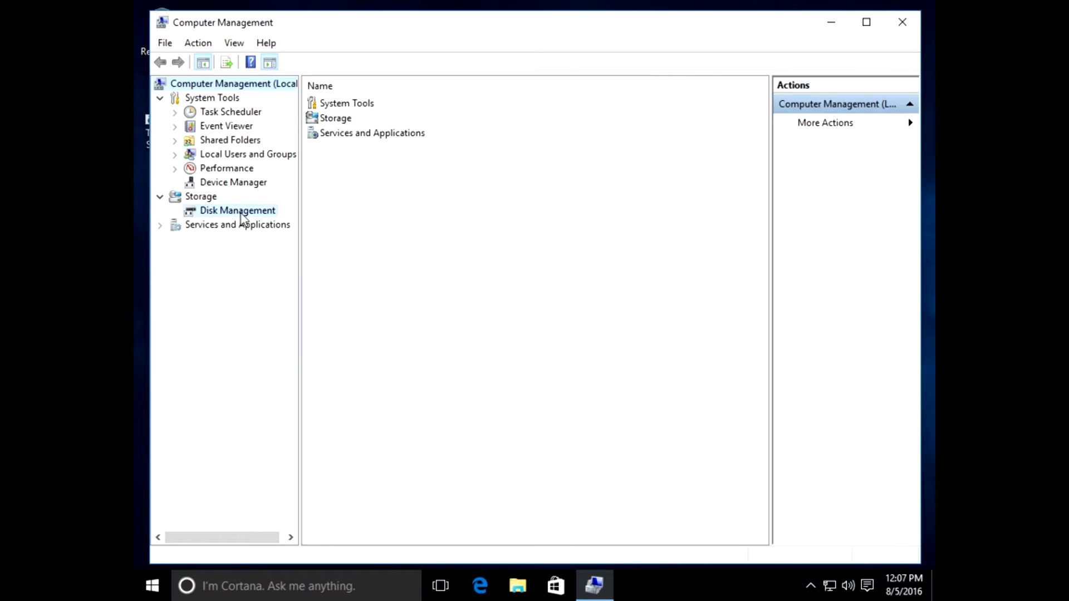
pyautogui.click(241, 215)
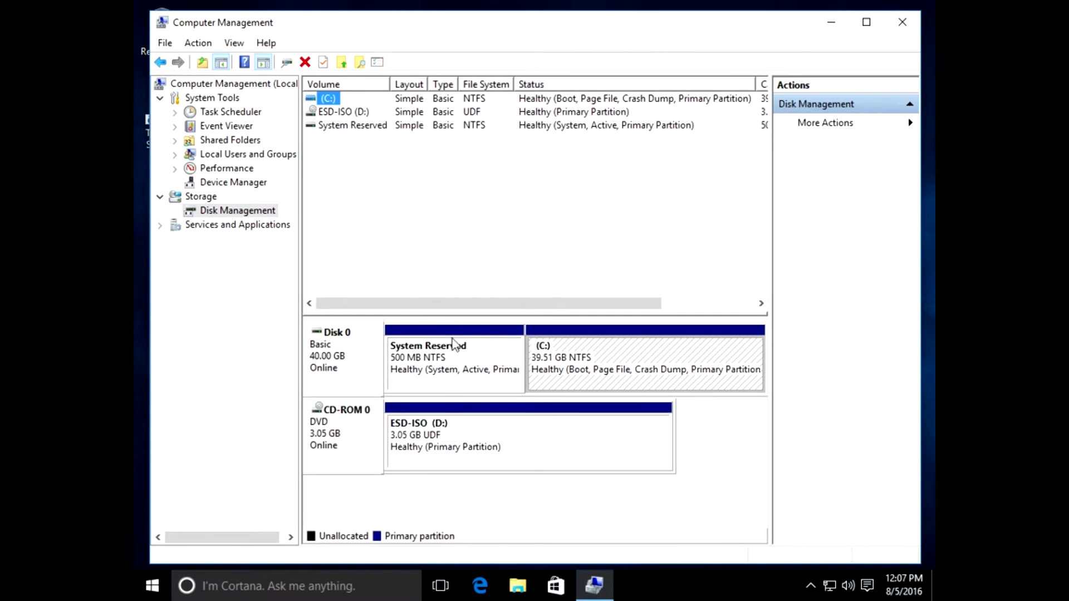
pyautogui.click(606, 361)
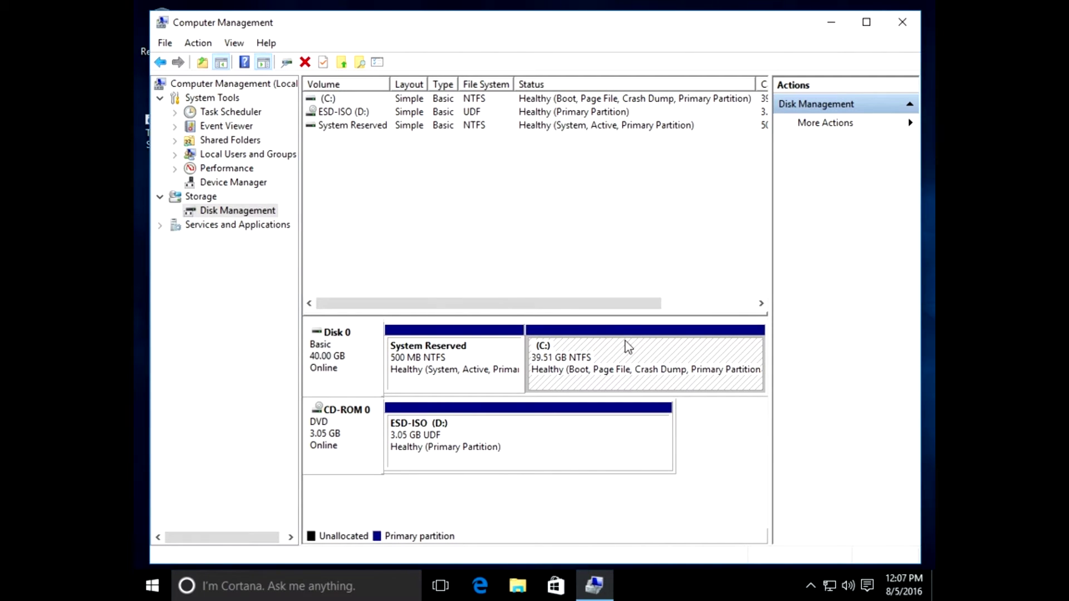
pyautogui.rightClick(628, 346)
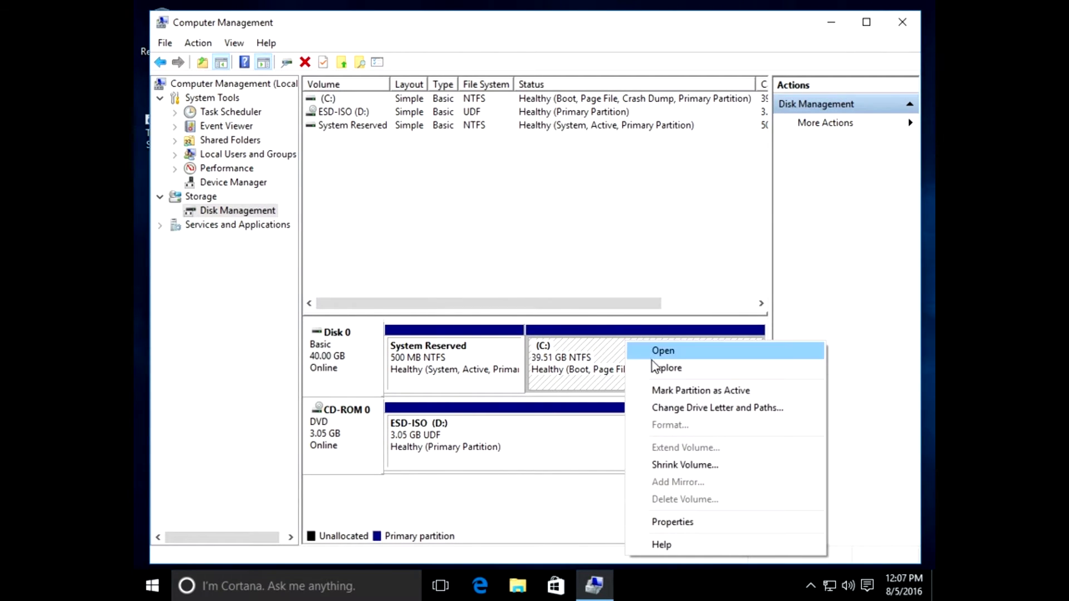
# - Check C: free space in This PC, then return to Disk Management's C: partition
pyautogui.click(826, 26)
pyautogui.doubleClick(172, 115)
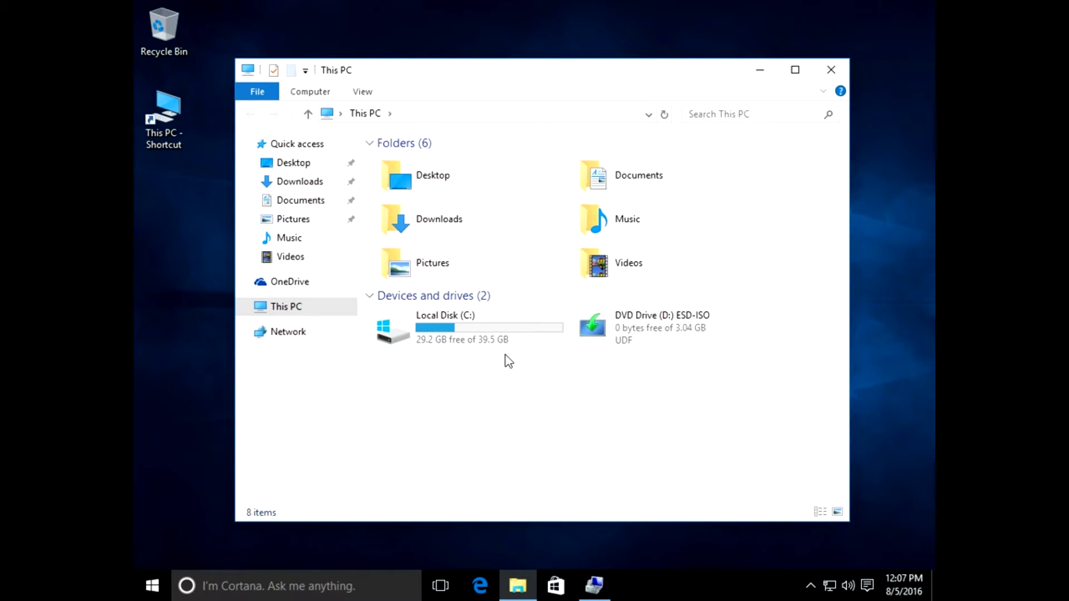
pyautogui.click(831, 73)
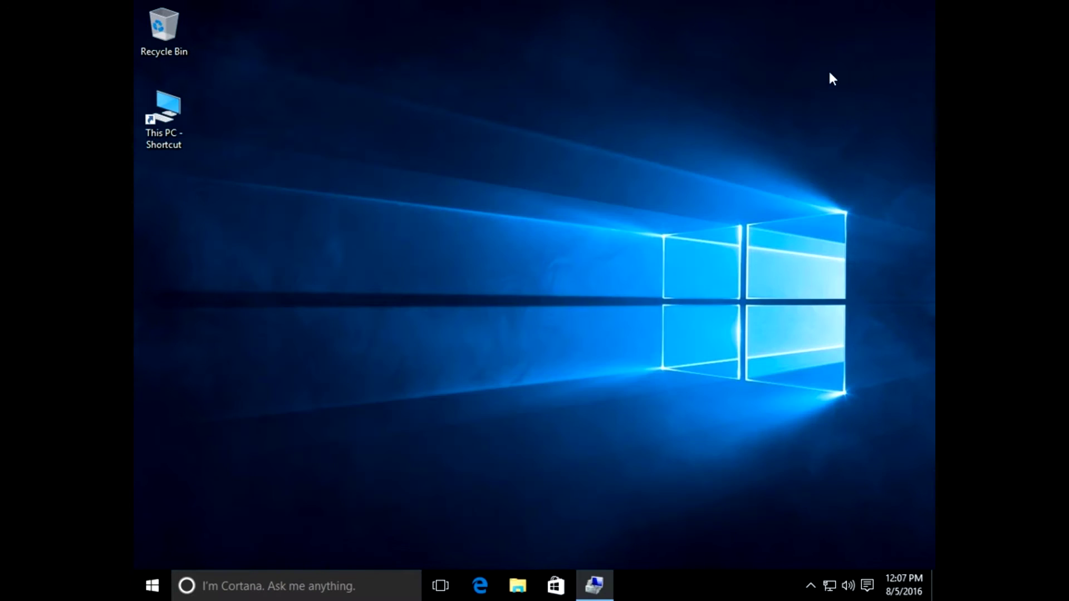
pyautogui.click(594, 585)
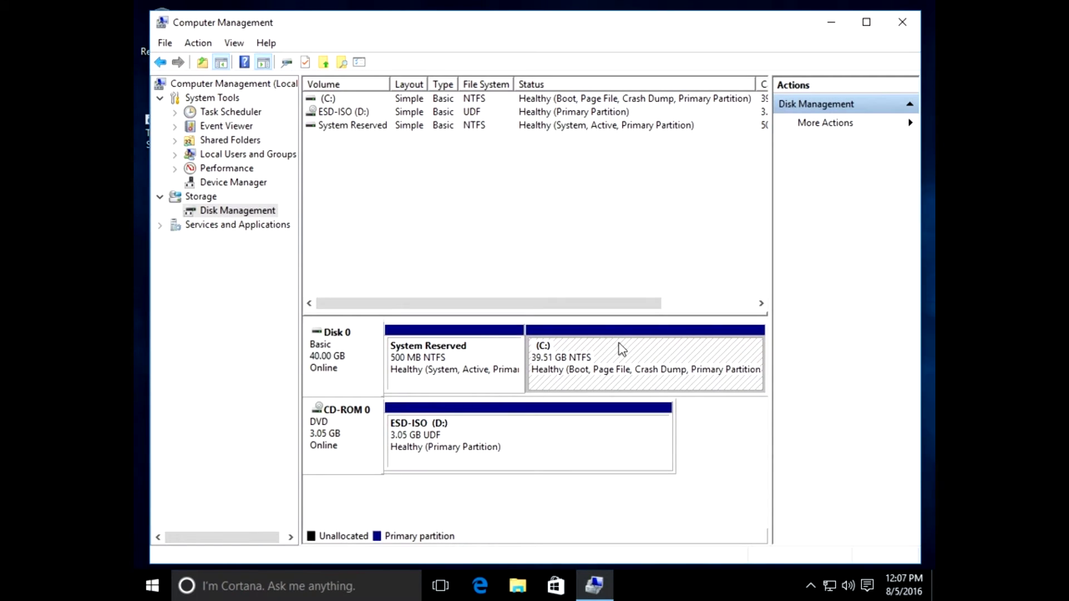
pyautogui.rightClick(621, 346)
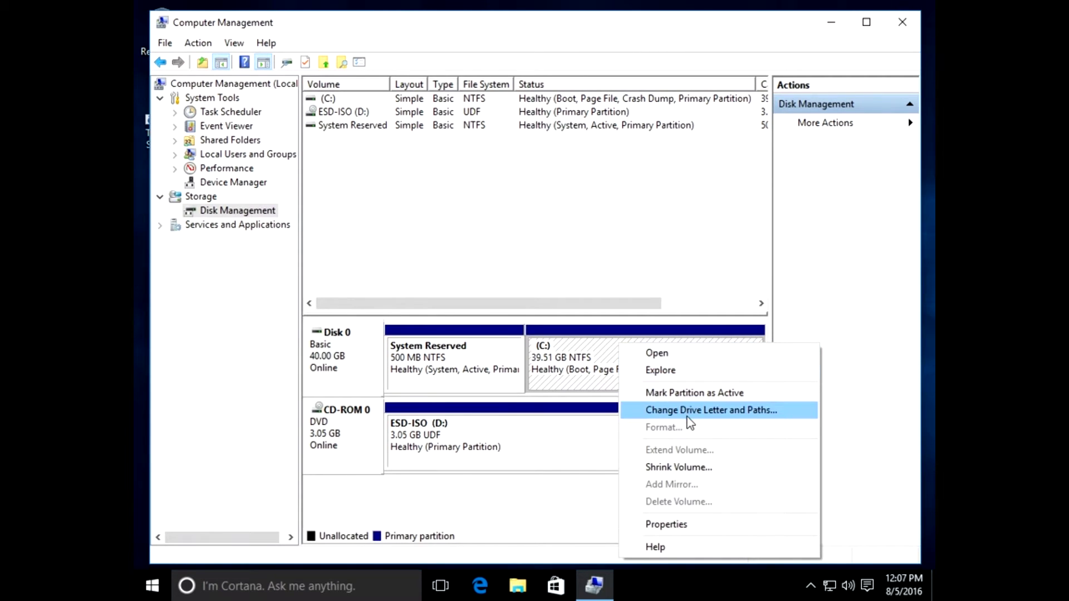
# - Shrink C: by 20500 MB, leaving 20.02 GB unallocated on Disk 0
pyautogui.click(687, 470)
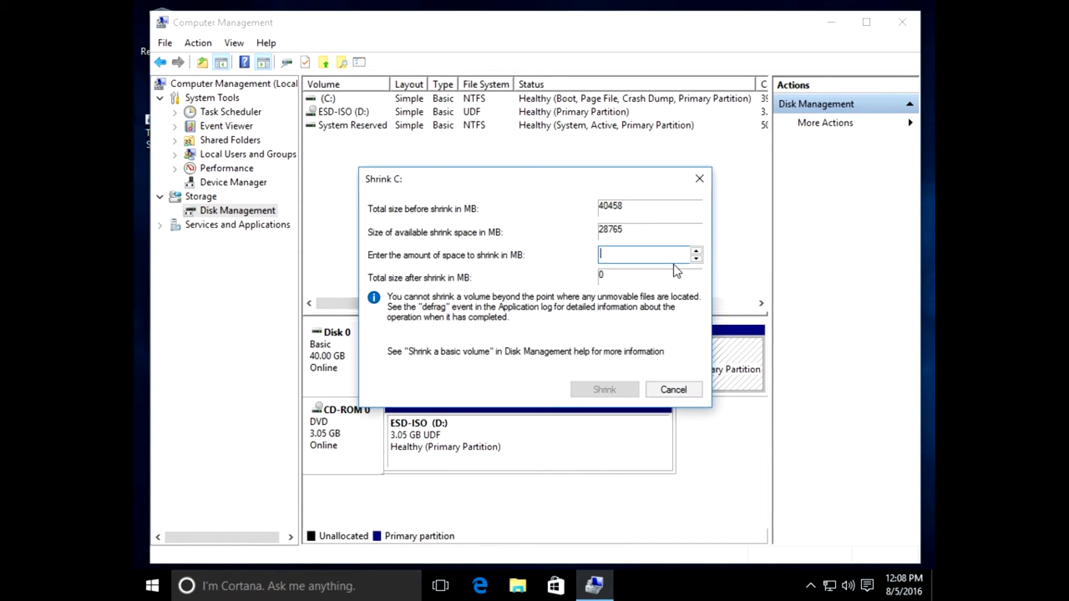
pyautogui.write('20500')
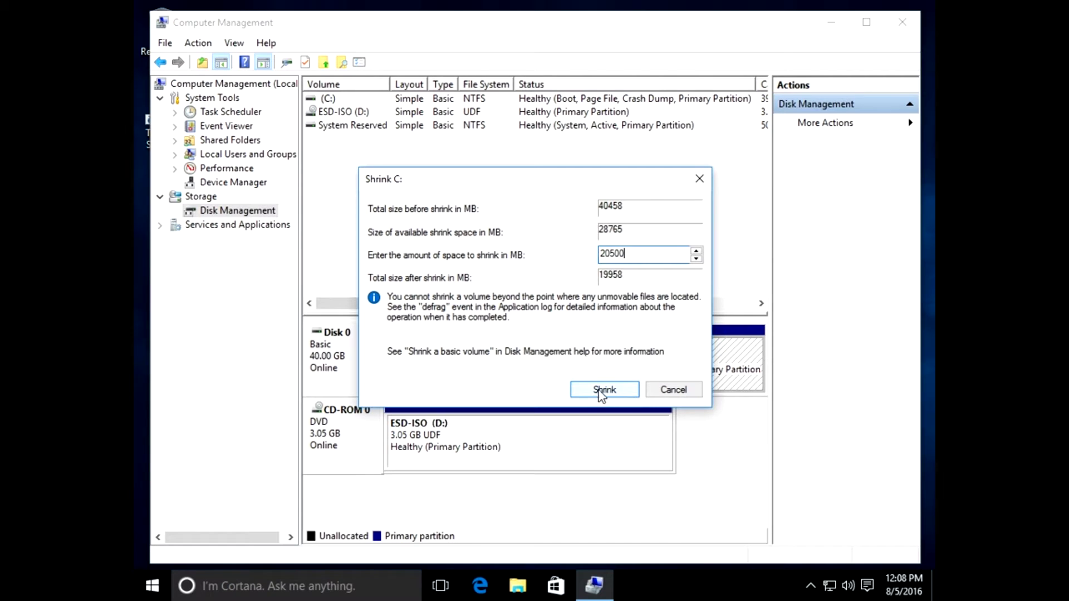
pyautogui.click(599, 390)
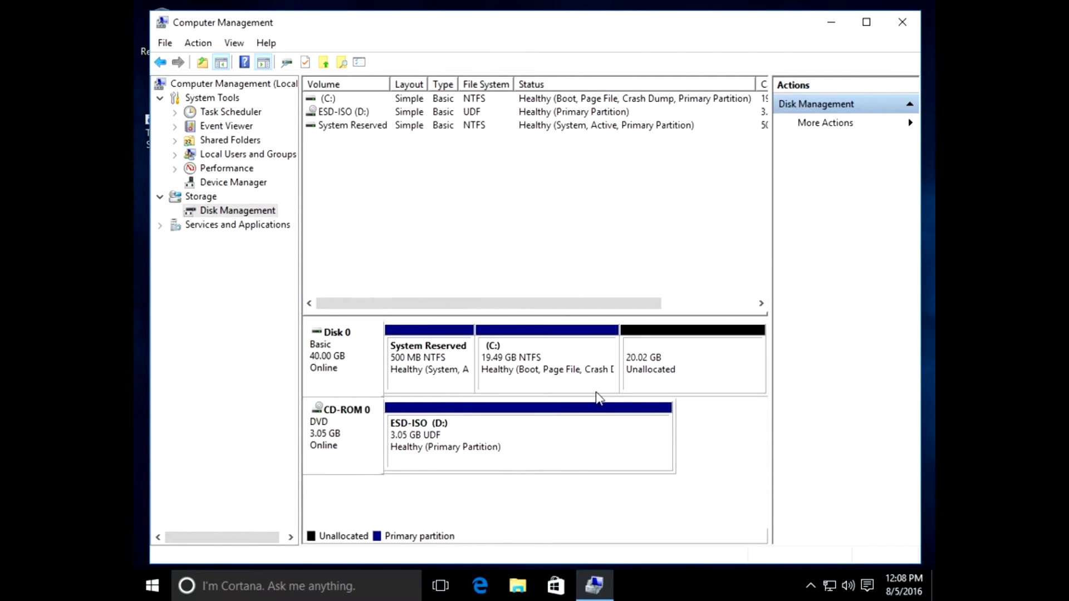
pyautogui.click(690, 365)
# - Close Computer Management and restart Windows from the Start menu
pyautogui.click(902, 22)
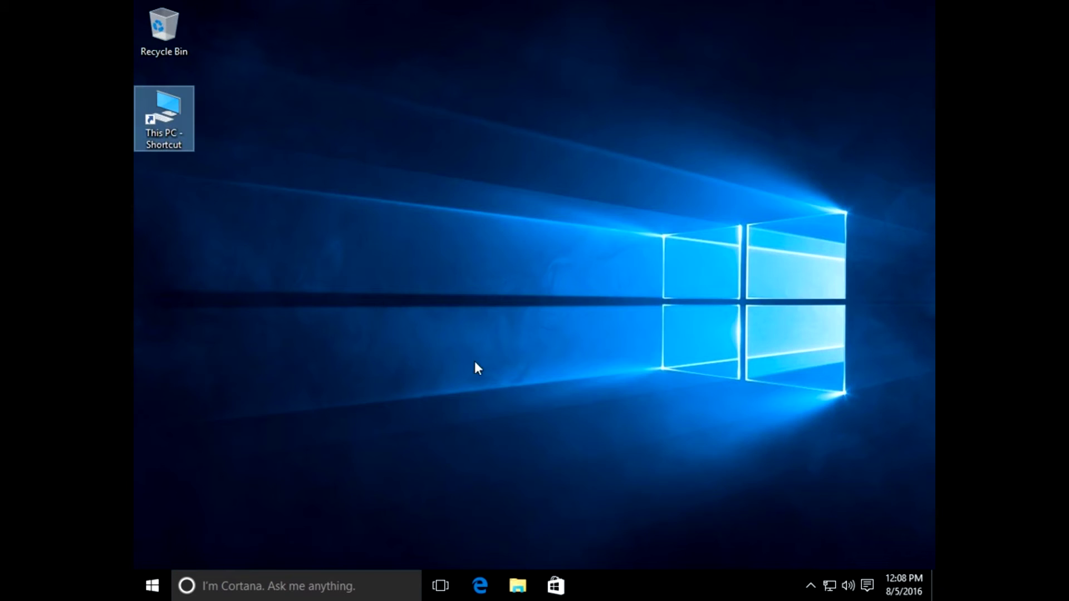
pyautogui.press('super')
pyautogui.click(184, 530)
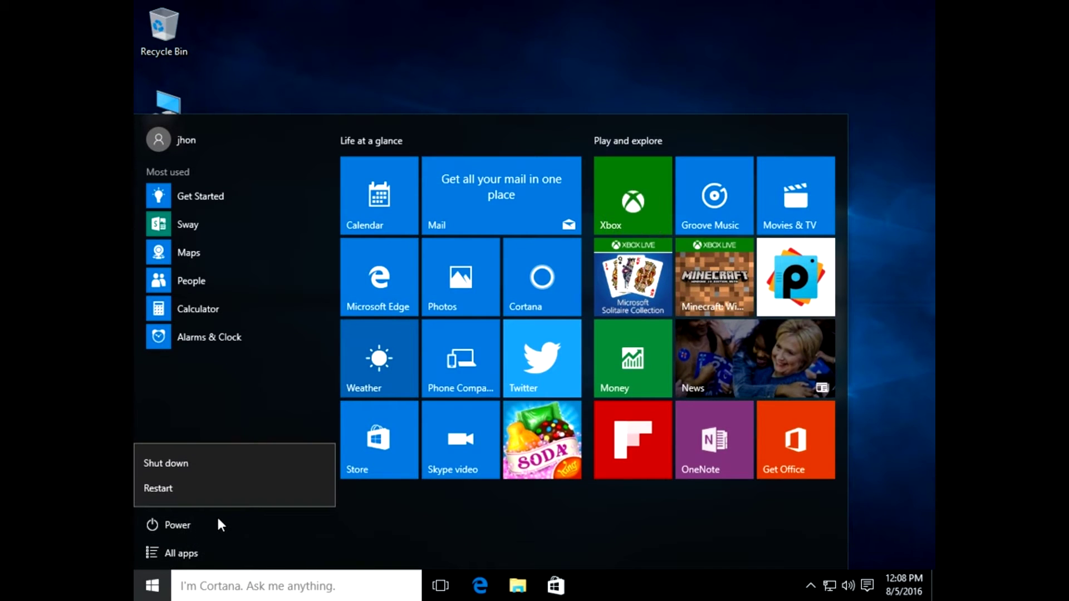
pyautogui.click(179, 488)
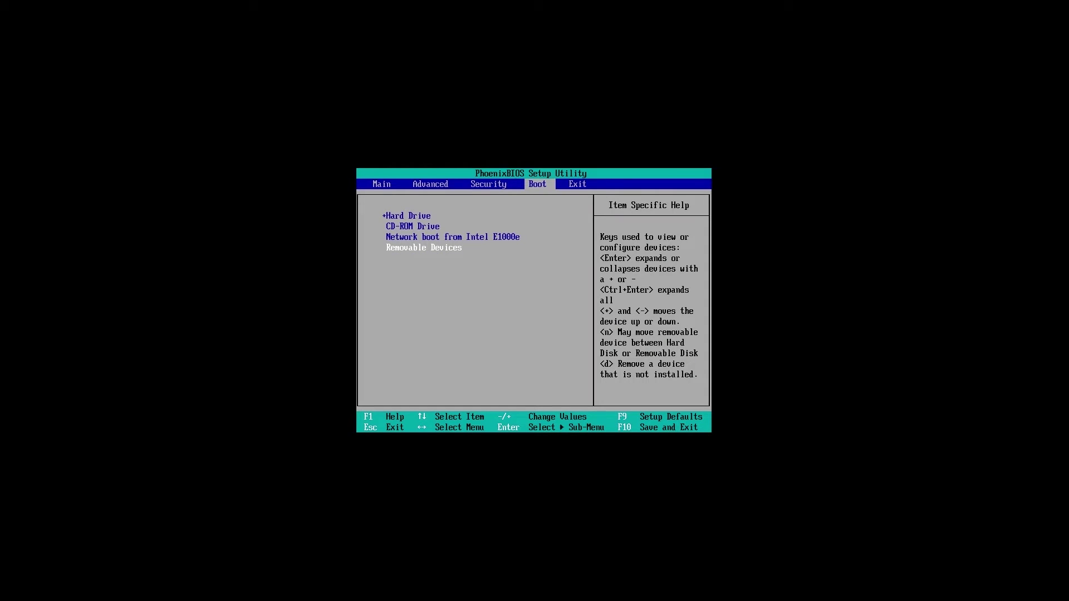
# - Reorder PhoenixBIOS boot devices so CD-ROM and Network boot come before the Hard Drive
pyautogui.press('Up')
pyautogui.press('Up')
pyautogui.press('Up')
pyautogui.press('-')
pyautogui.press('-')
pyautogui.press('-')
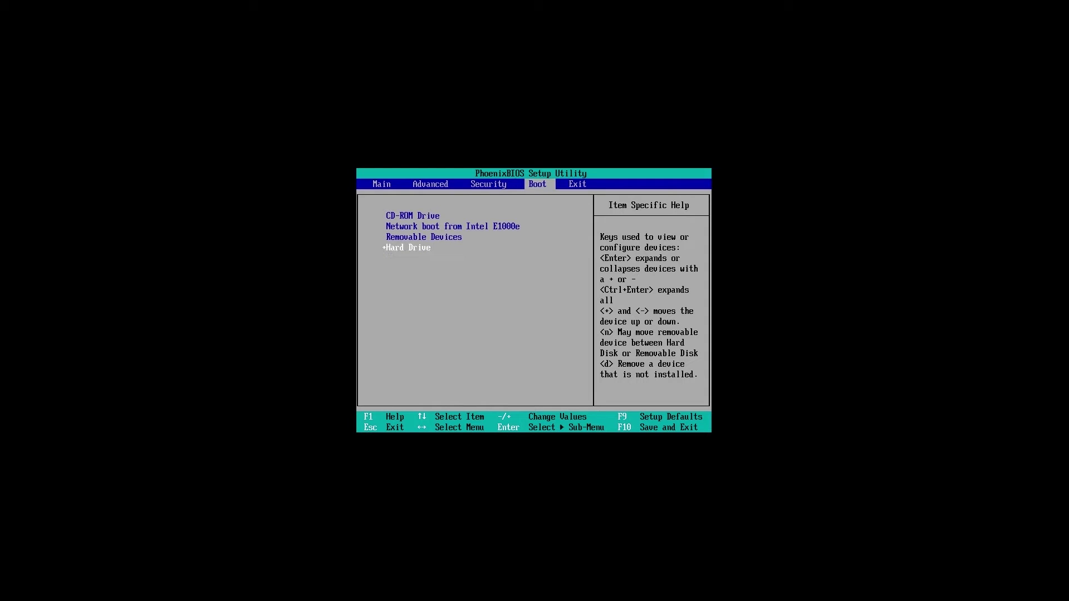
pyautogui.press('Up')
pyautogui.press('Up')
pyautogui.press('Up')
pyautogui.press('-')
pyautogui.press('-')
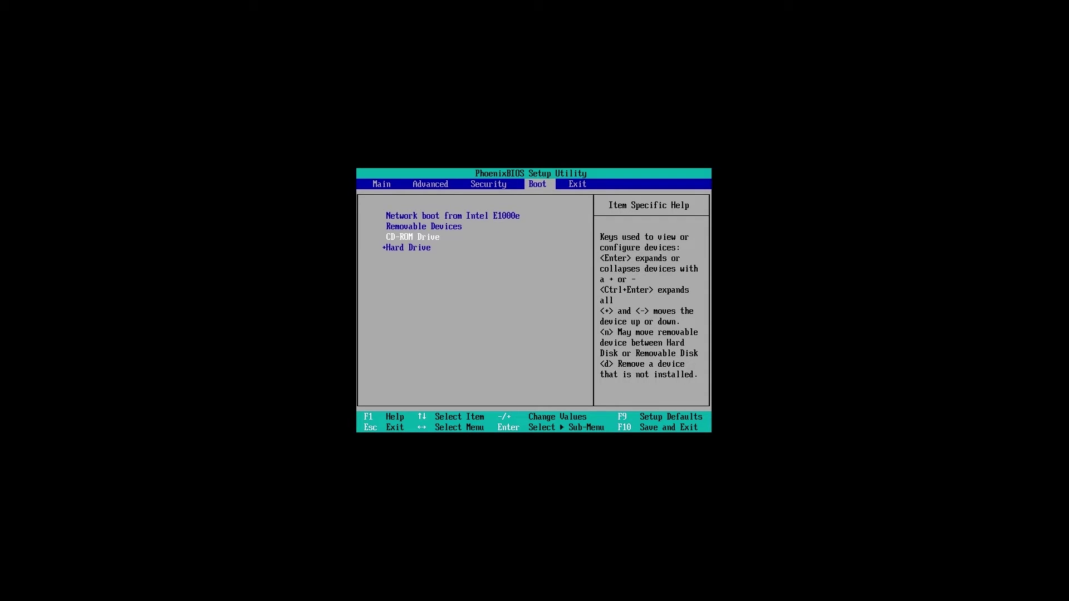
pyautogui.press('Up')
pyautogui.press('Up')
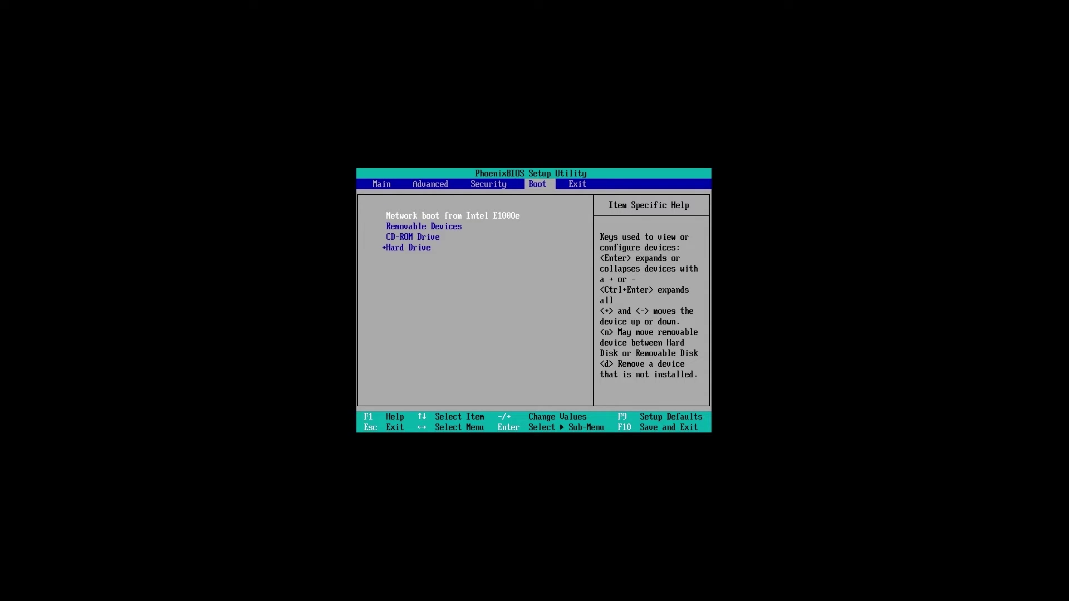
pyautogui.press('-')
pyautogui.press('-')
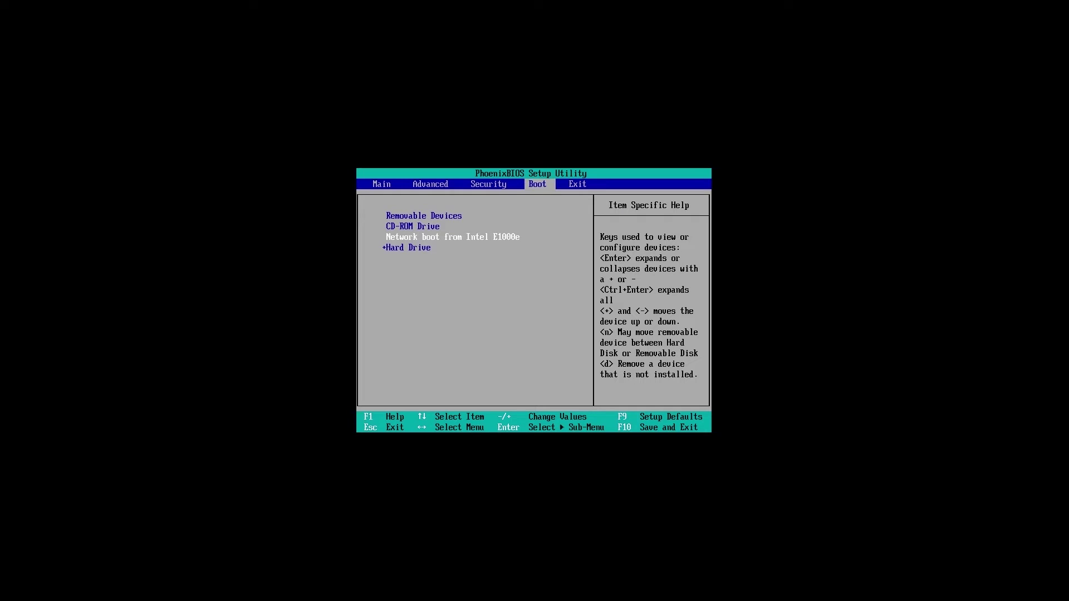
pyautogui.press('Up')
pyautogui.press('Up')
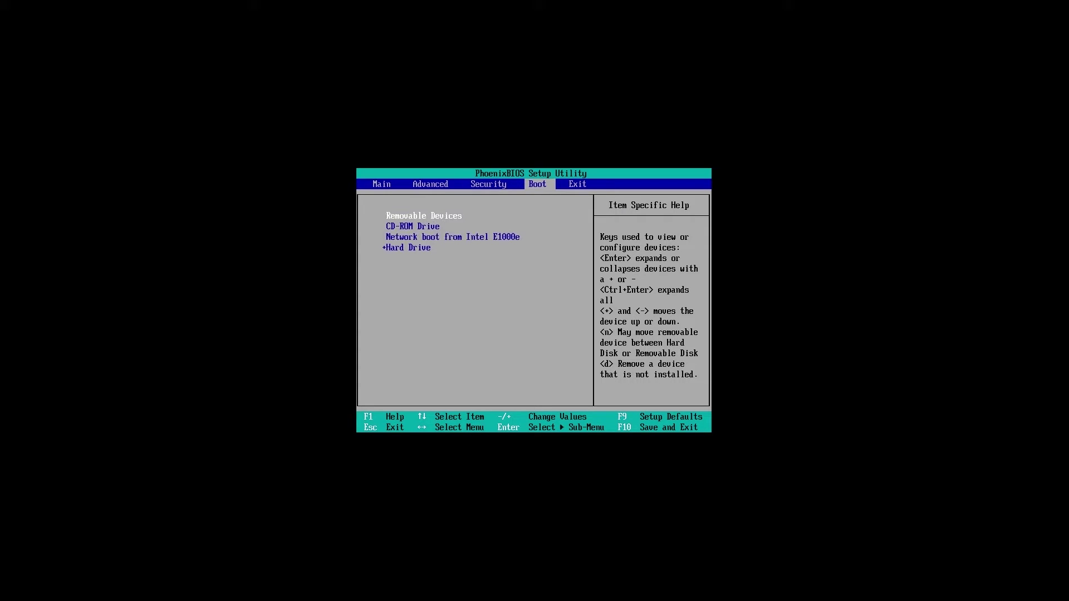
pyautogui.press('Down')
pyautogui.press('Up')
pyautogui.press('Down')
pyautogui.press('Down')
pyautogui.press('Down')
pyautogui.press('Up')
pyautogui.press('Up')
pyautogui.press('Up')
pyautogui.press('Down')
pyautogui.press('Down')
pyautogui.press('Down')
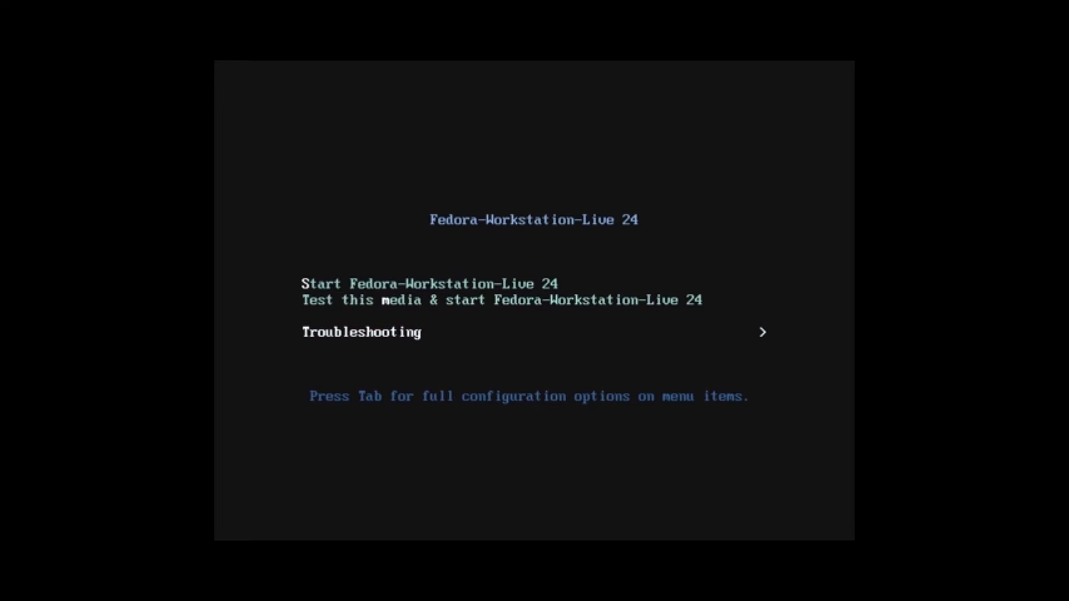
# - Boot Start Fedora-Workstation-Live 24 and launch Install to Hard Drive
pyautogui.press('Up')
pyautogui.press('Up')
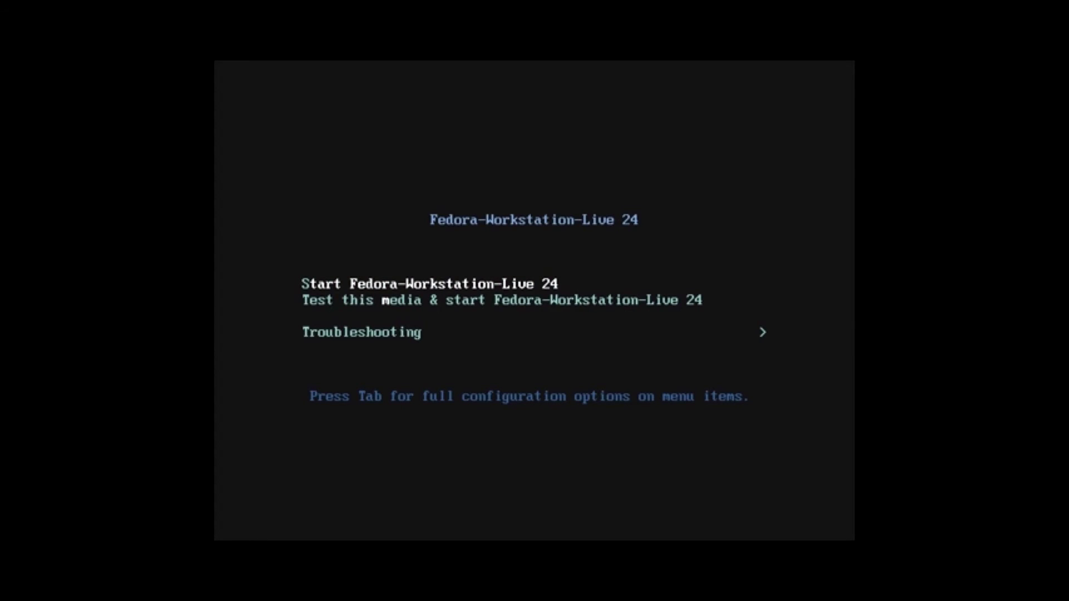
pyautogui.press('Return')
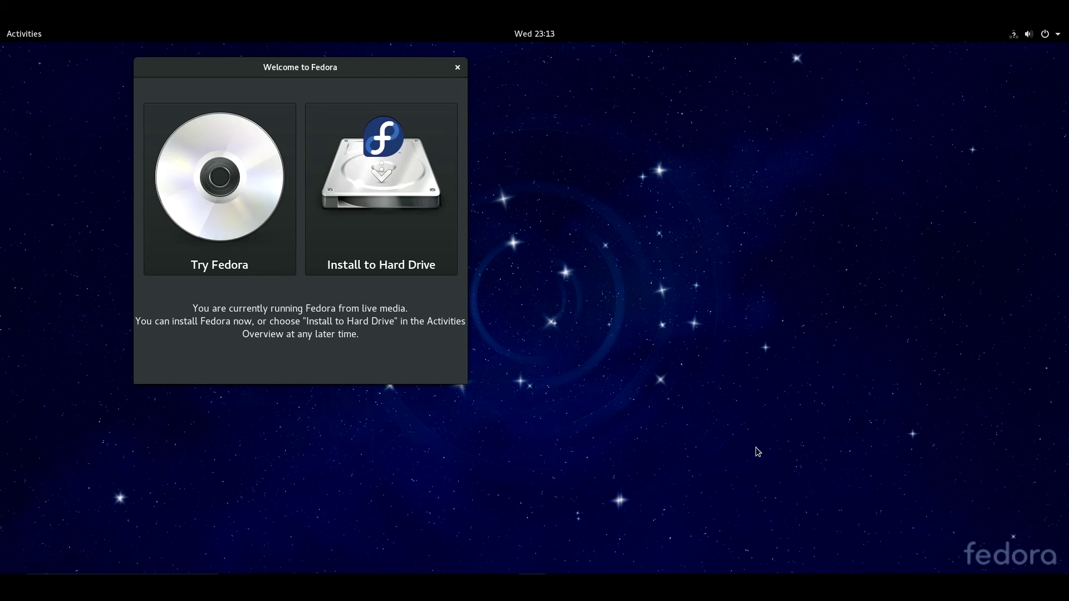
pyautogui.click(396, 212)
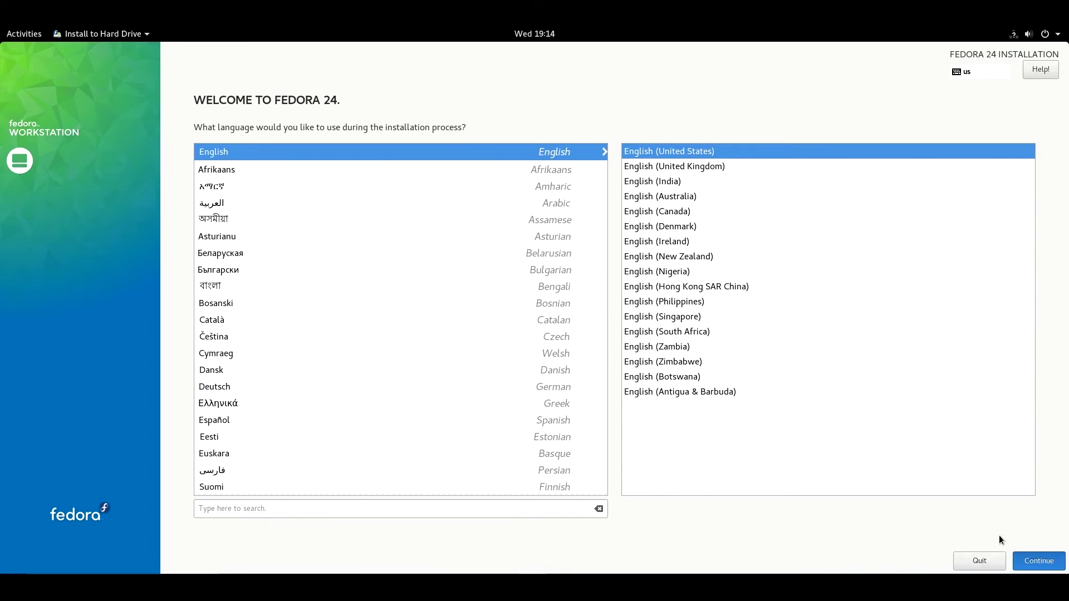
# - Set the time zone to Americas/New York, check the network, then go to Installation Destination
pyautogui.click(700, 149)
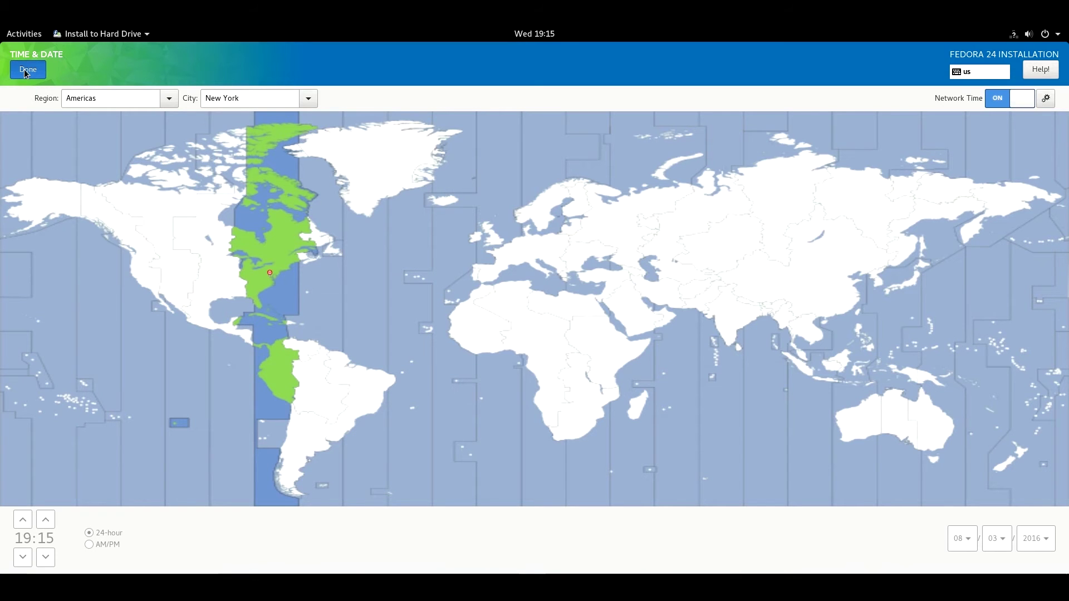
pyautogui.click(26, 74)
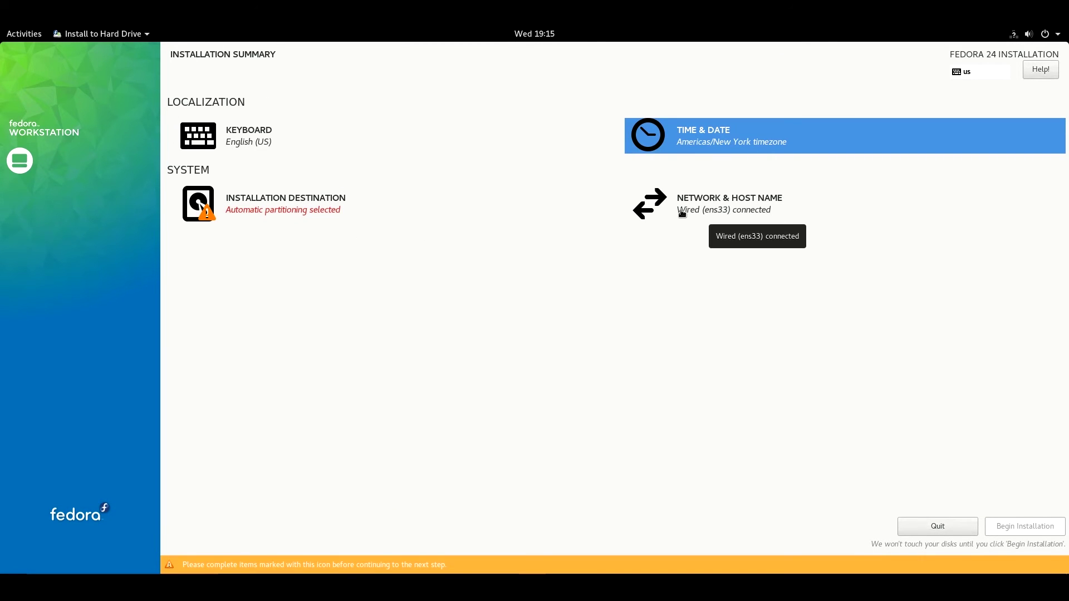
pyautogui.click(714, 211)
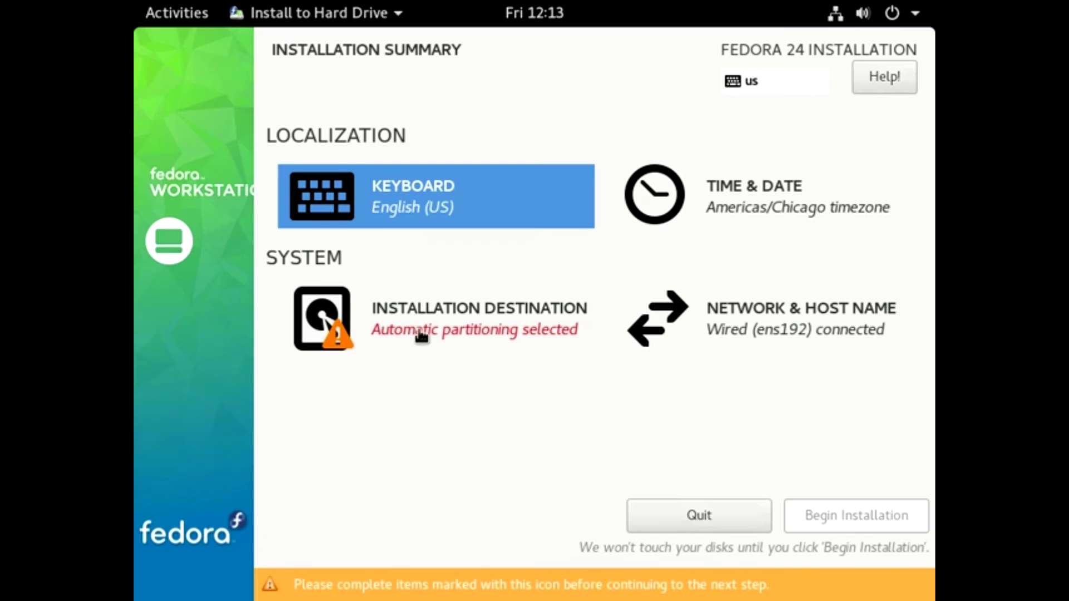
pyautogui.click(420, 329)
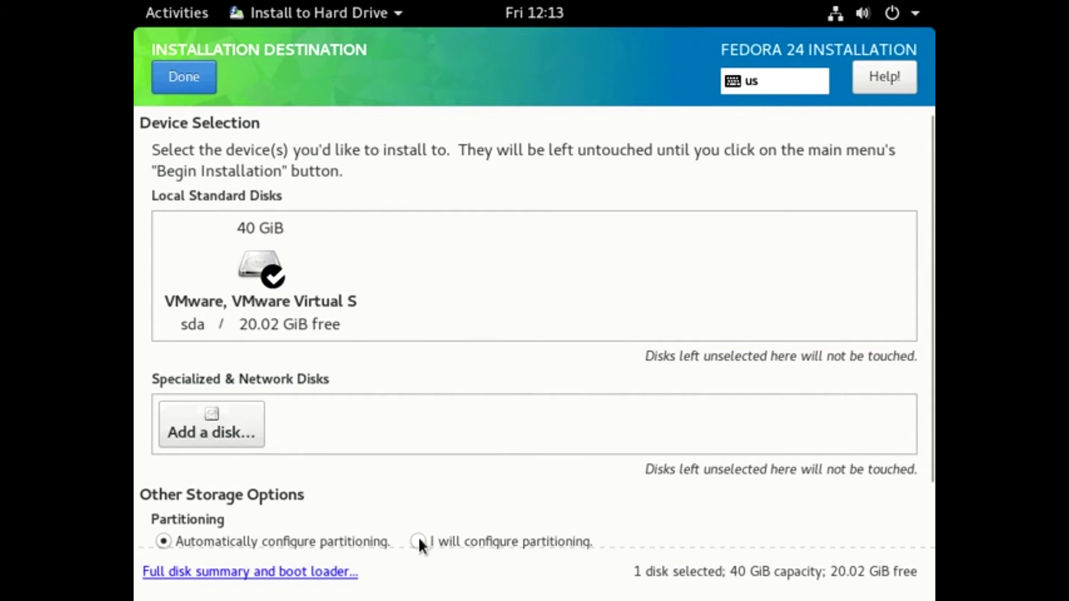
# - Choose manual partitioning for the disk and keep LVM as the scheme
pyautogui.click(418, 540)
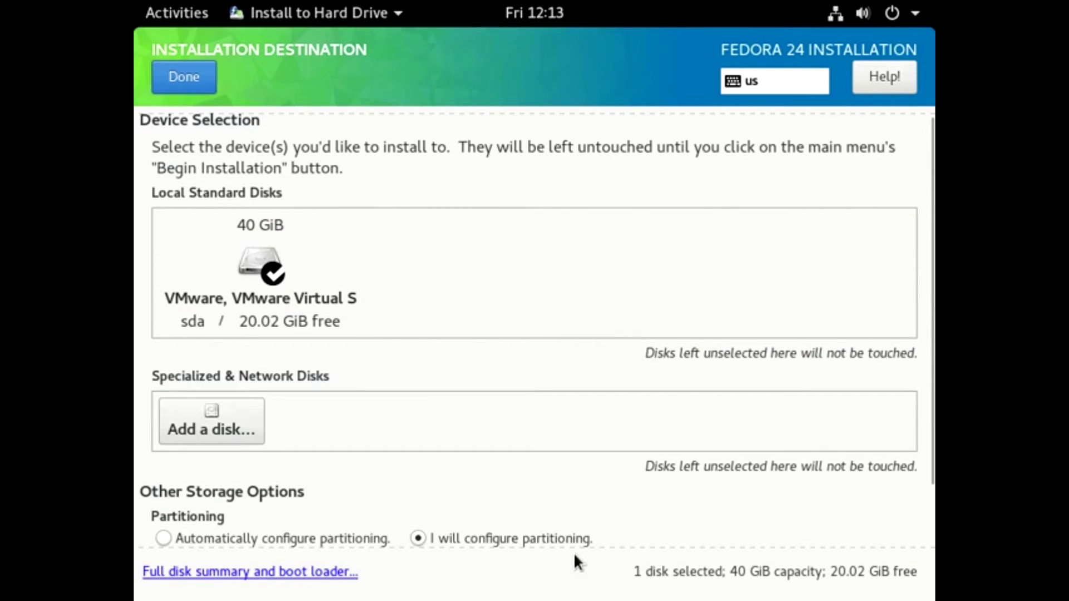
pyautogui.click(204, 78)
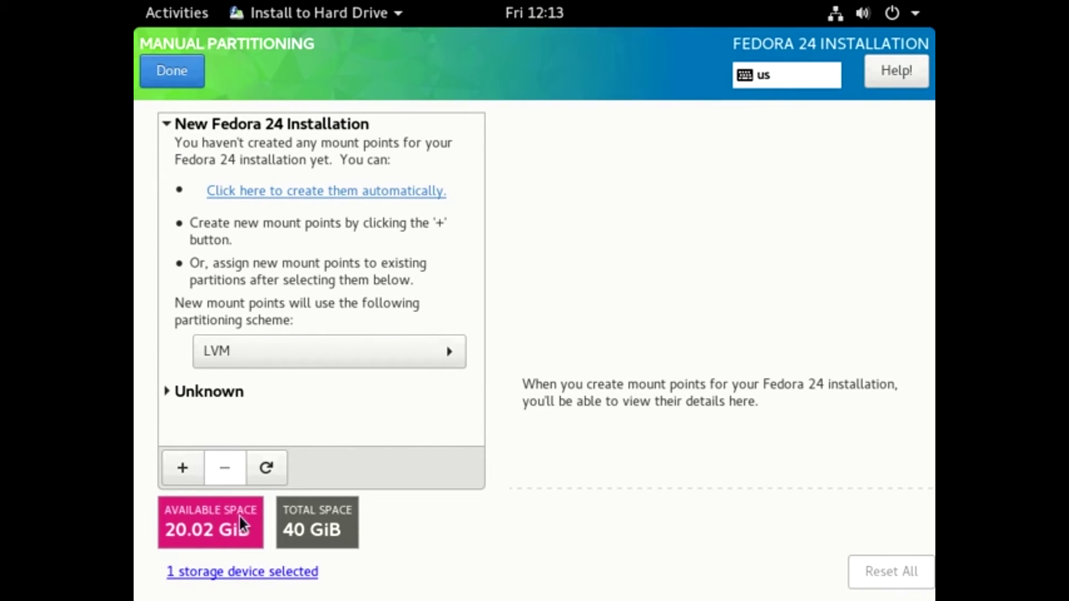
pyautogui.click(305, 347)
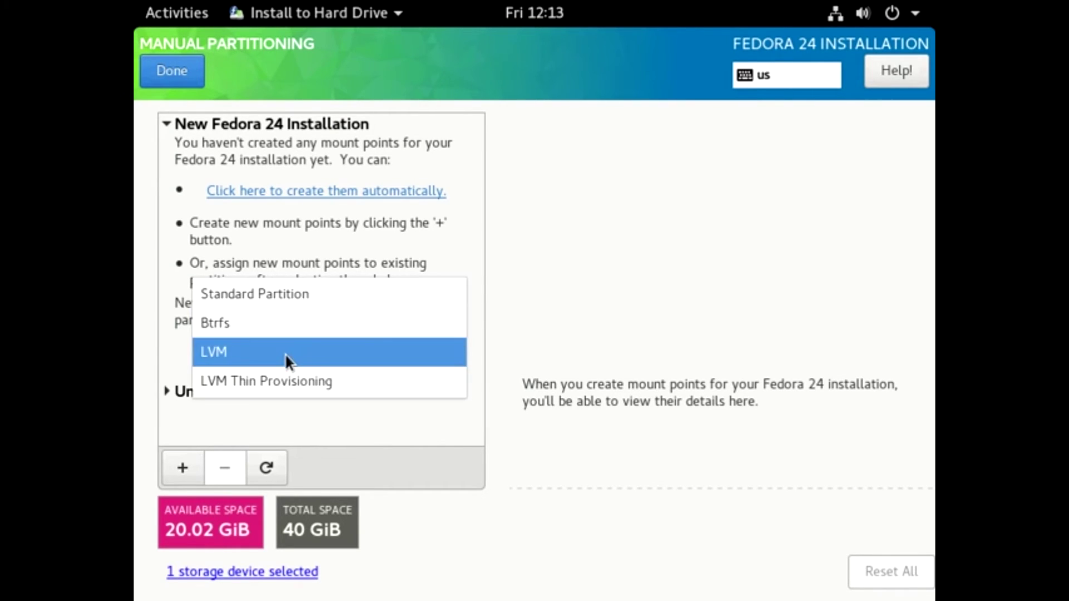
pyautogui.click(288, 359)
# - Add a /boot mount point with 500mb capacity
pyautogui.click(182, 468)
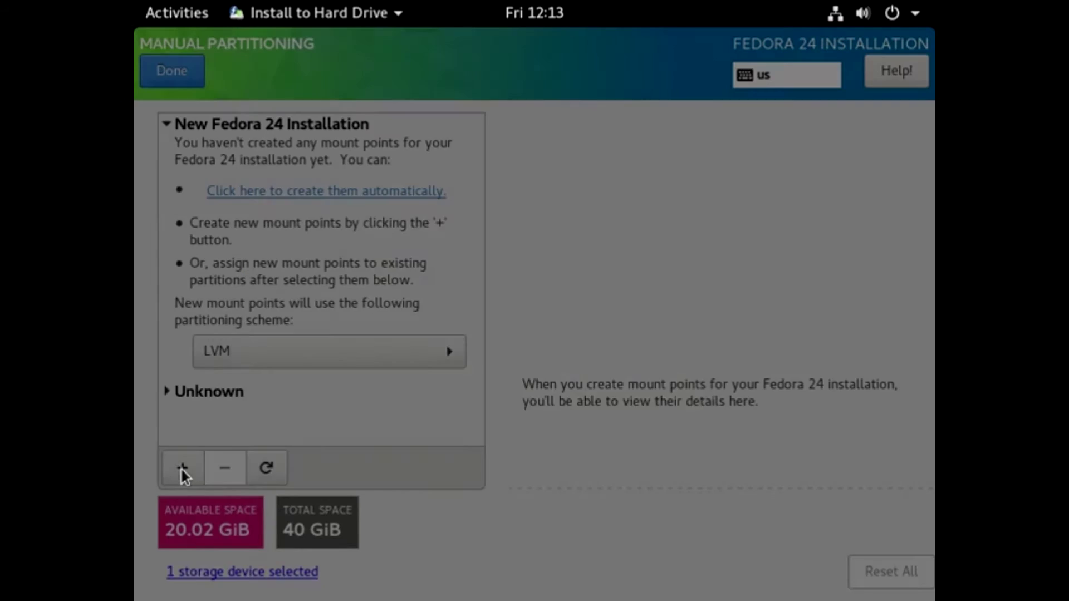
pyautogui.click(675, 309)
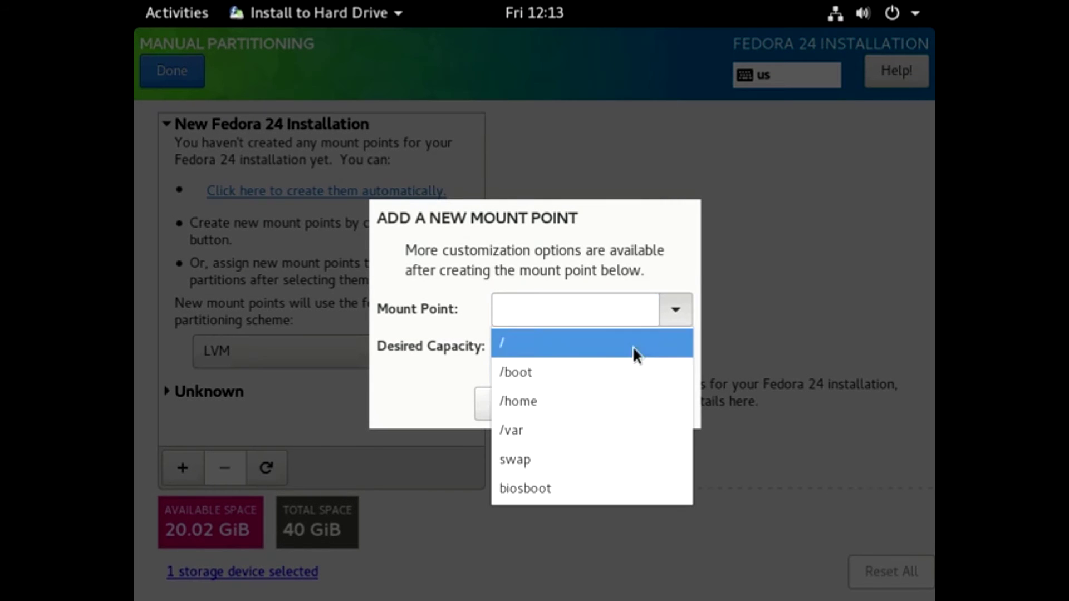
pyautogui.click(525, 372)
pyautogui.click(533, 349)
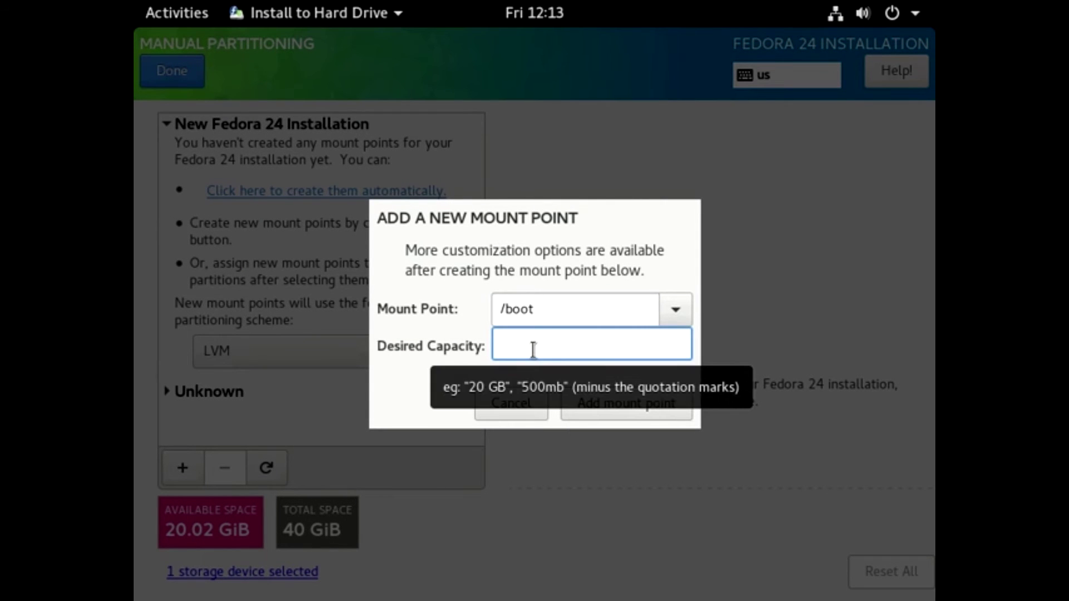
pyautogui.write('500mb')
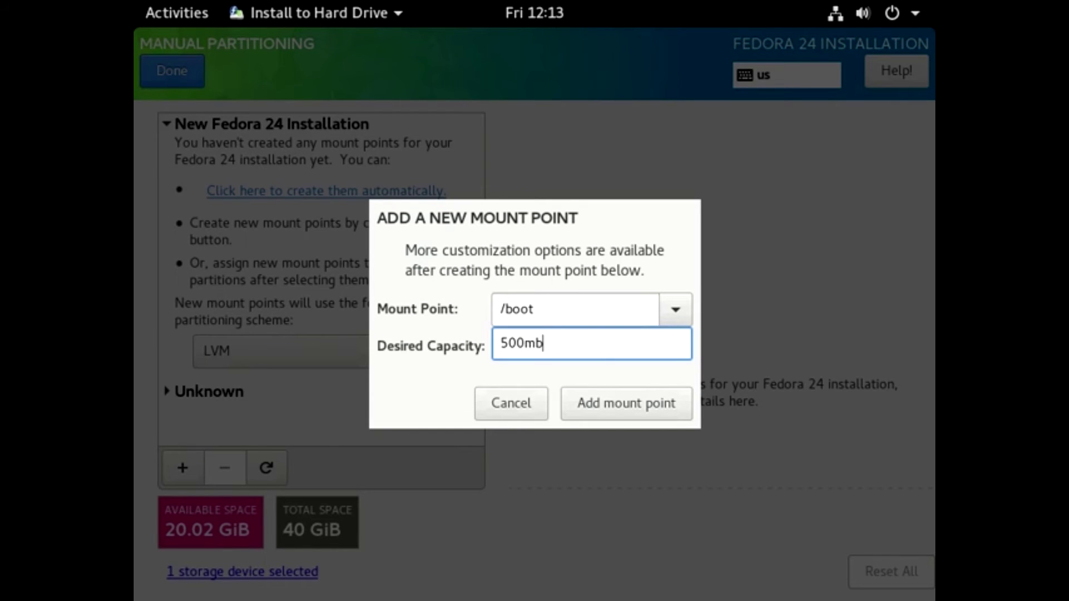
pyautogui.click(620, 403)
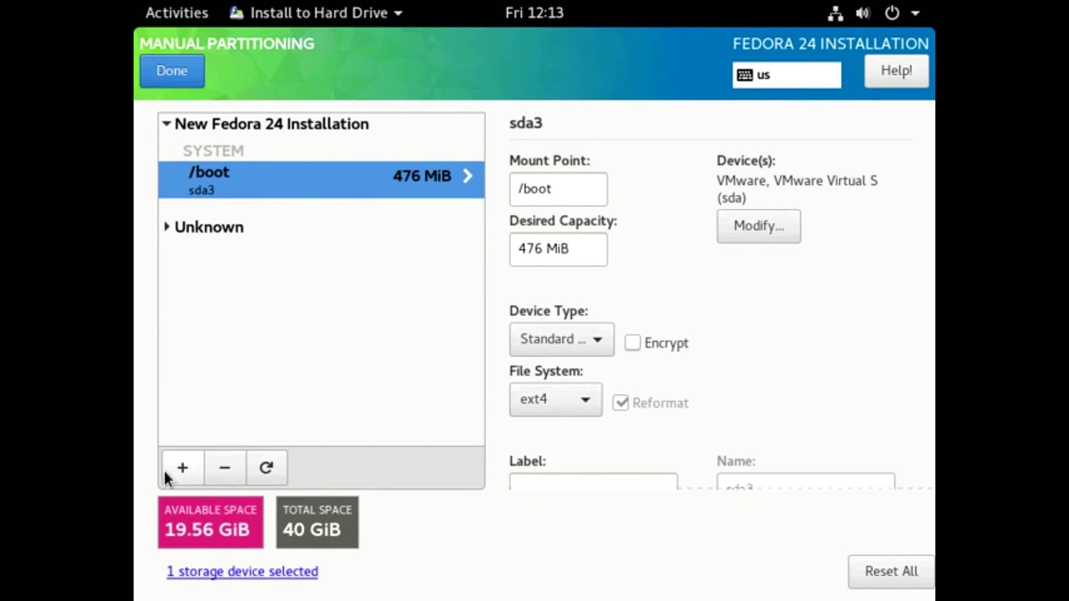
# - Add a swap mount point with 2gb capacity
pyautogui.click(183, 469)
pyautogui.click(674, 312)
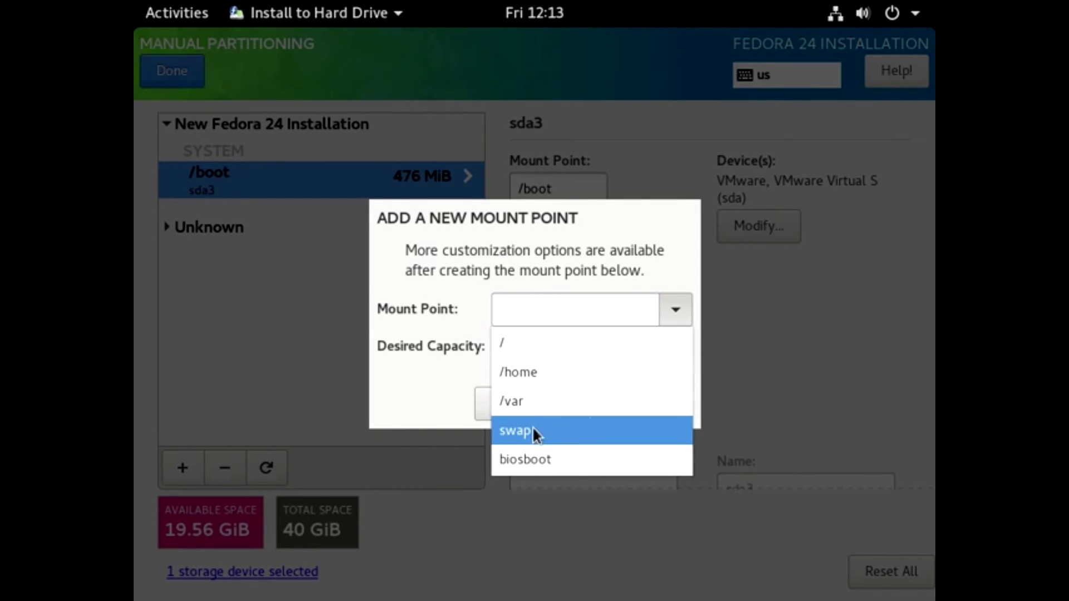
pyautogui.click(550, 431)
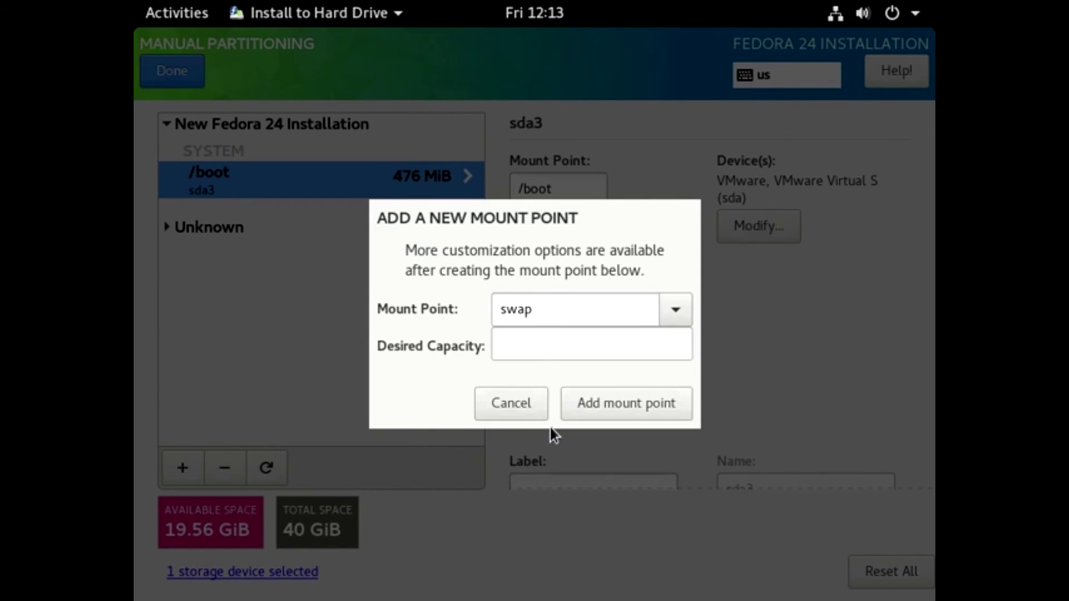
pyautogui.click(539, 343)
pyautogui.write('2')
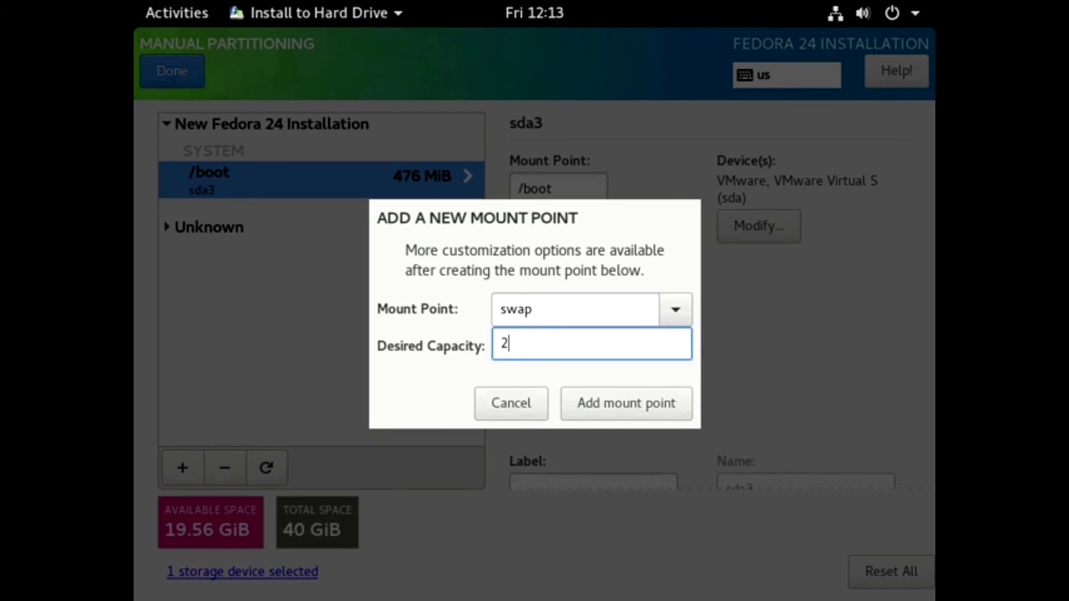
pyautogui.write('gb')
pyautogui.click(622, 401)
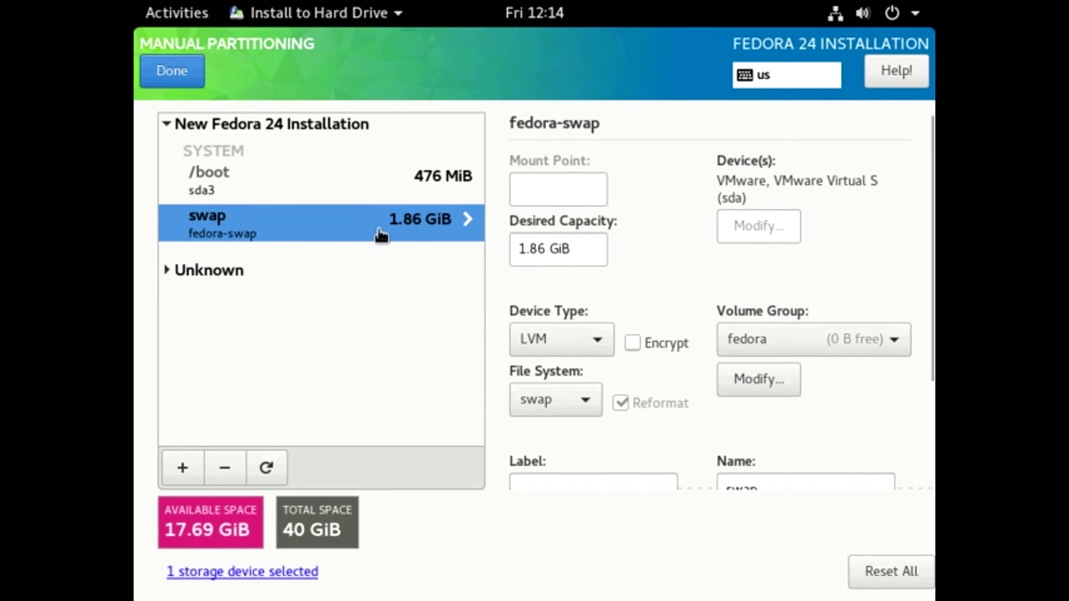
# - Add a / root mount point with 17gb capacity
pyautogui.click(181, 468)
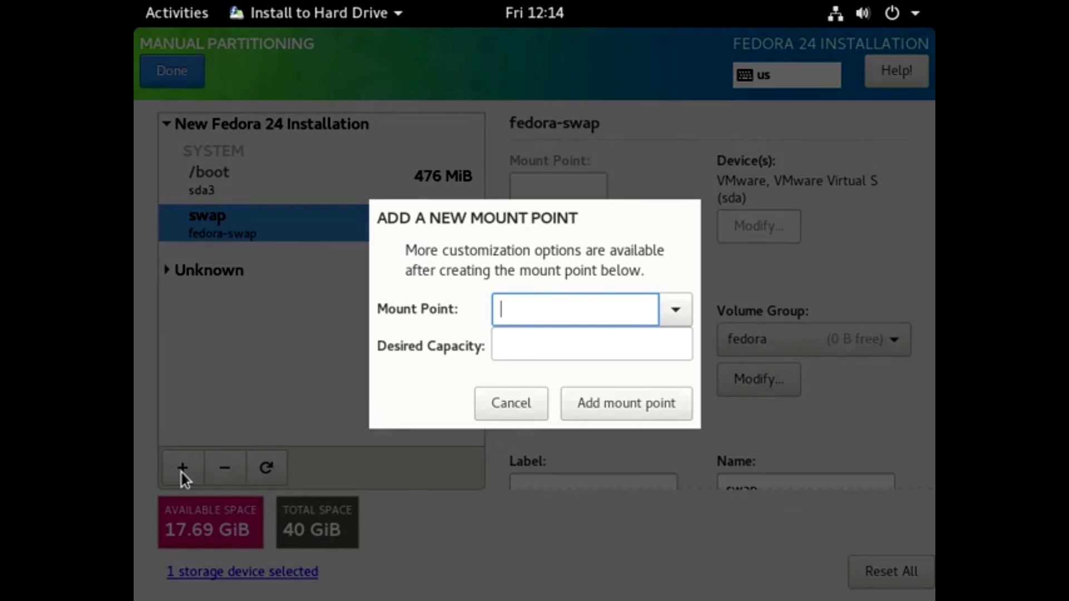
pyautogui.click(674, 311)
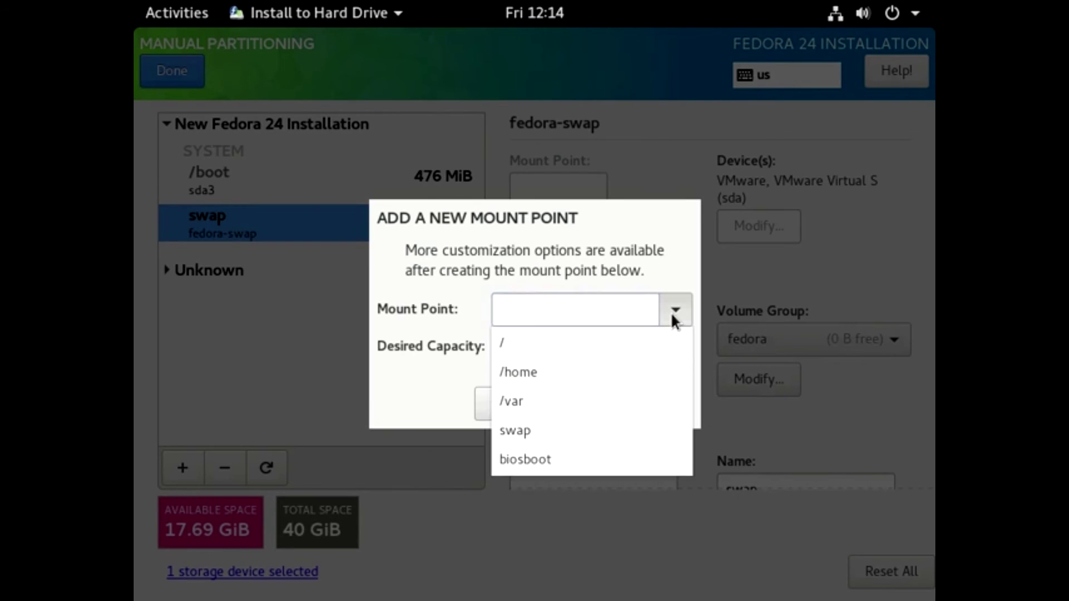
pyautogui.click(589, 345)
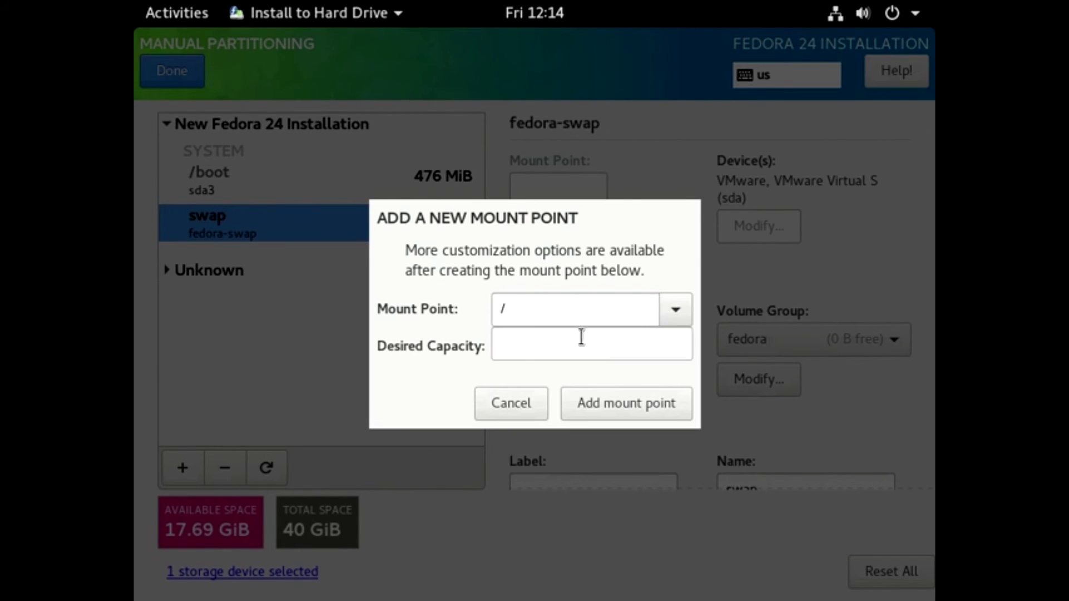
pyautogui.click(564, 346)
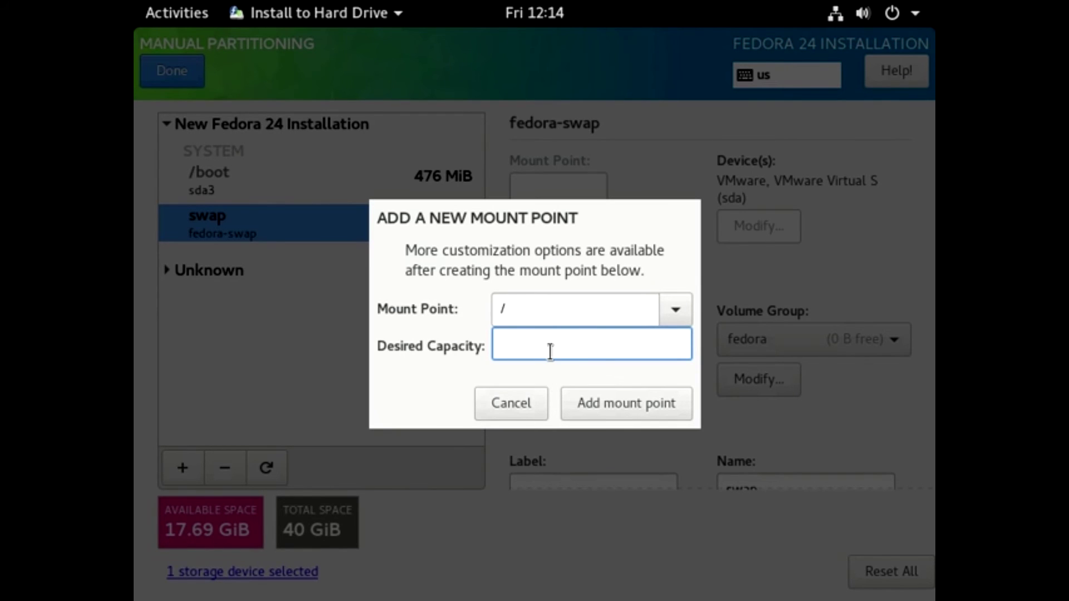
pyautogui.write('17gb')
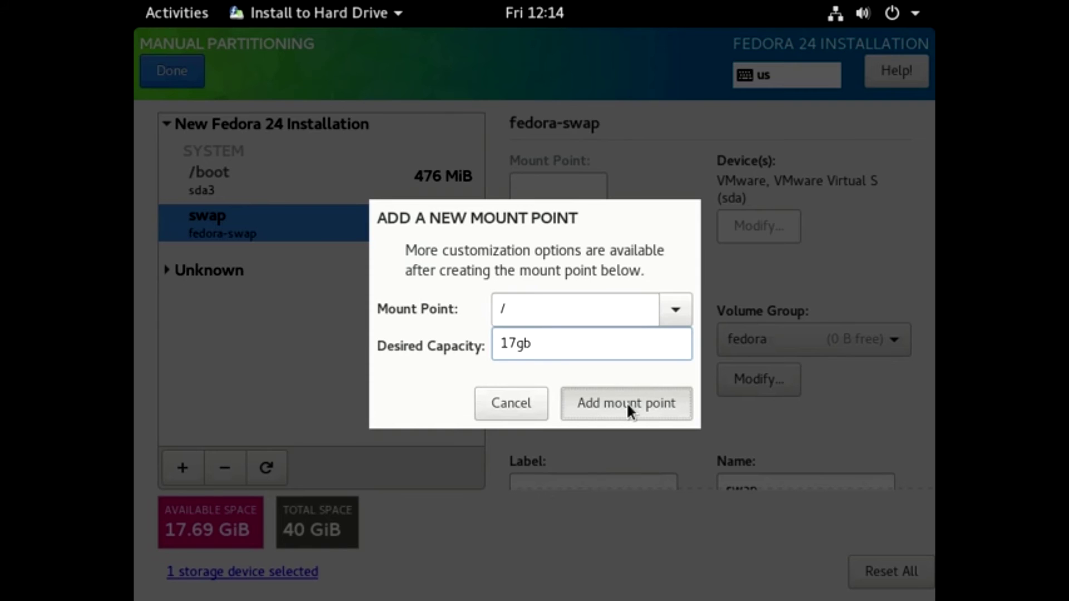
pyautogui.click(626, 402)
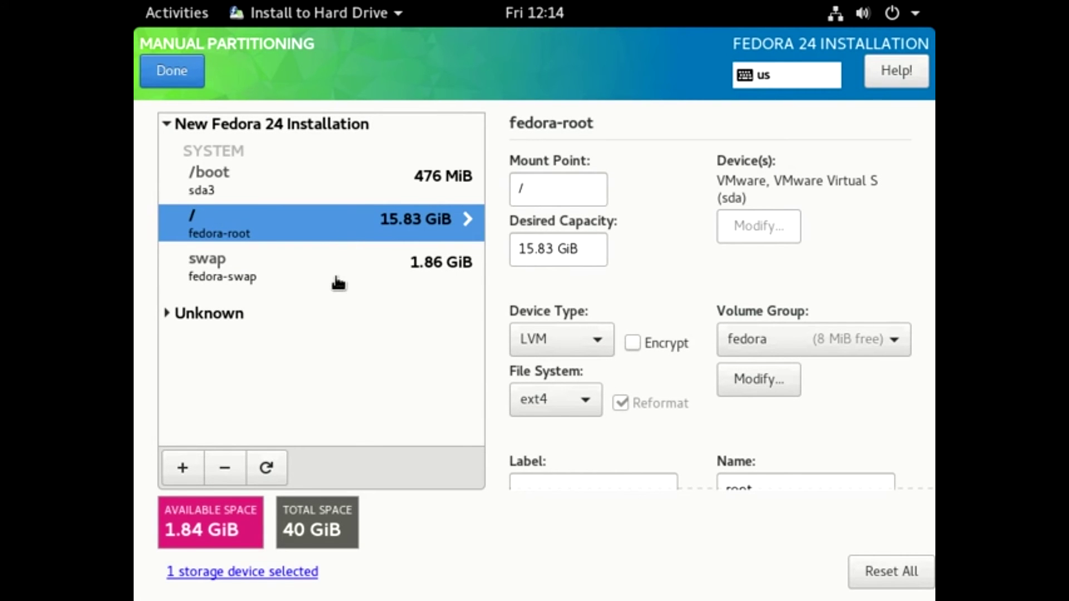
pyautogui.click(337, 281)
# - Review the /boot and root partitions, keep ext4 for root, and finish partitioning
pyautogui.click(347, 237)
pyautogui.click(361, 192)
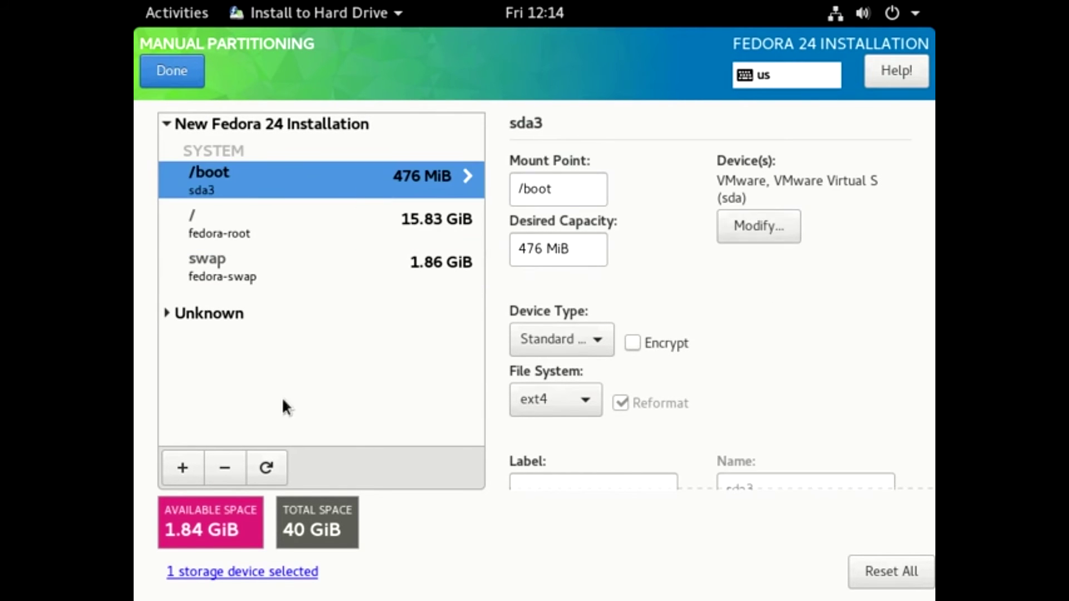
pyautogui.click(396, 241)
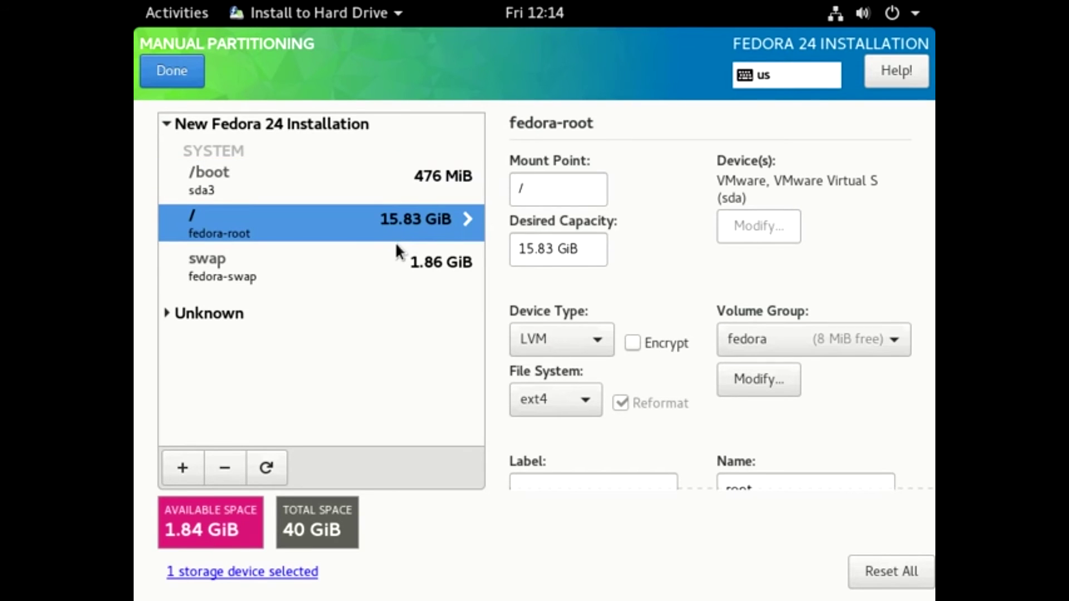
pyautogui.click(554, 401)
pyautogui.click(555, 406)
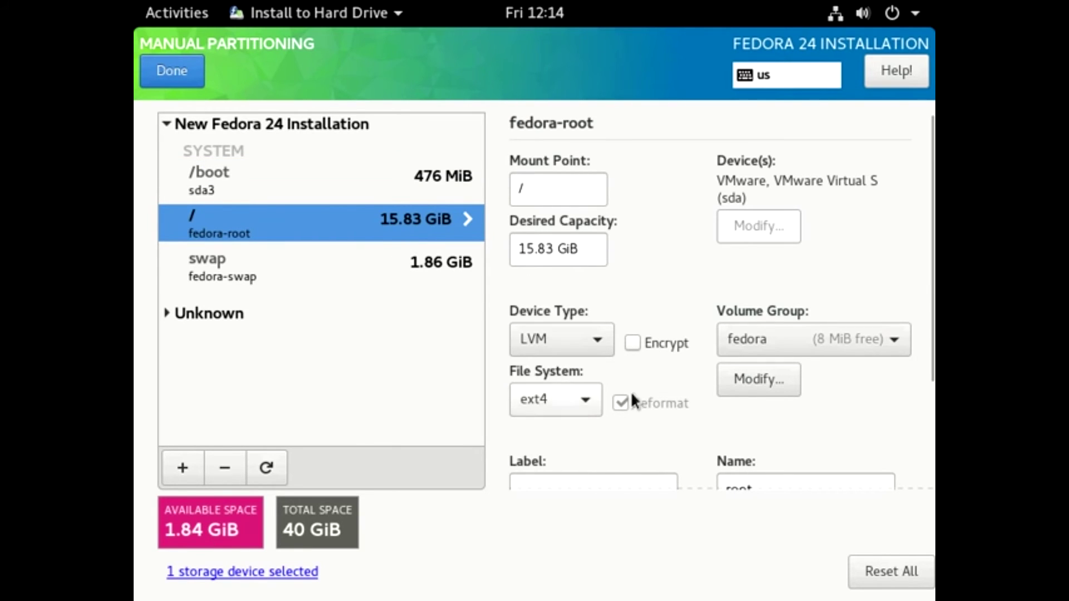
pyautogui.click(174, 76)
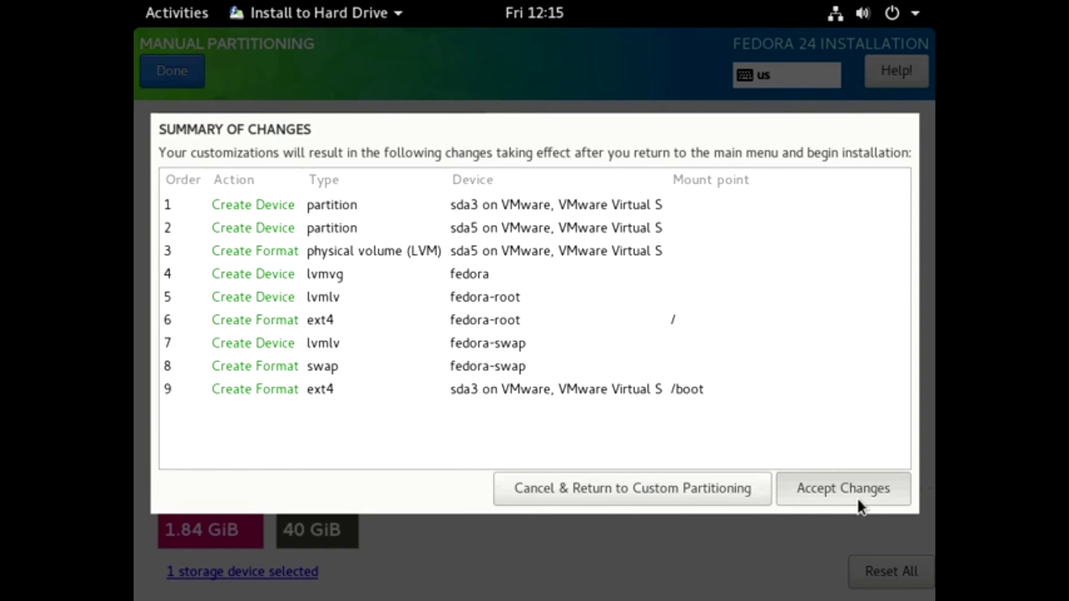
# - Accept the partition changes, begin installation, and set the root password despite the weak warning
pyautogui.click(837, 487)
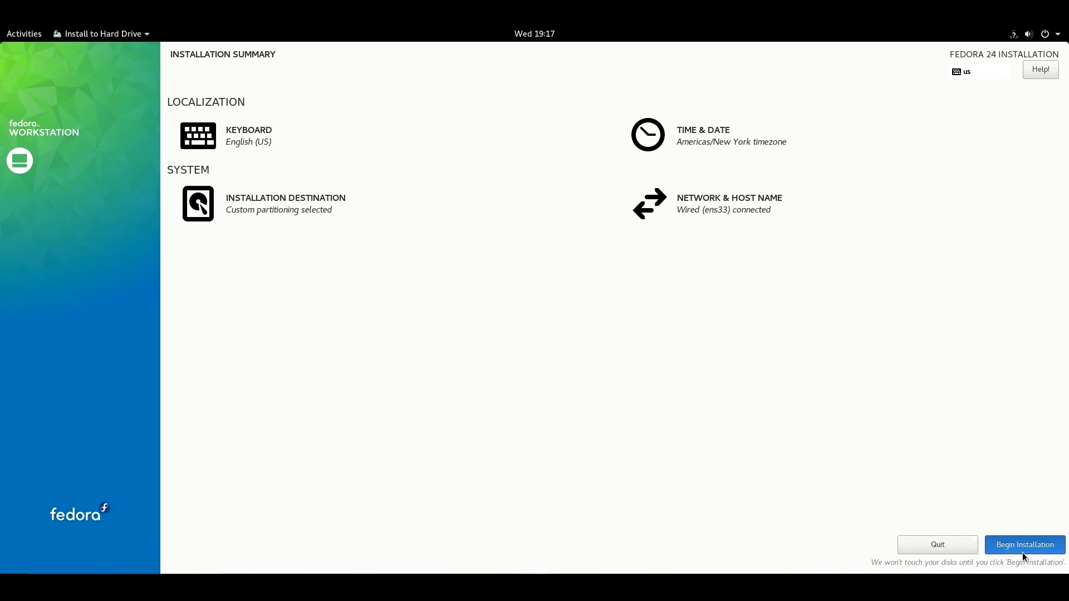
pyautogui.click(1022, 548)
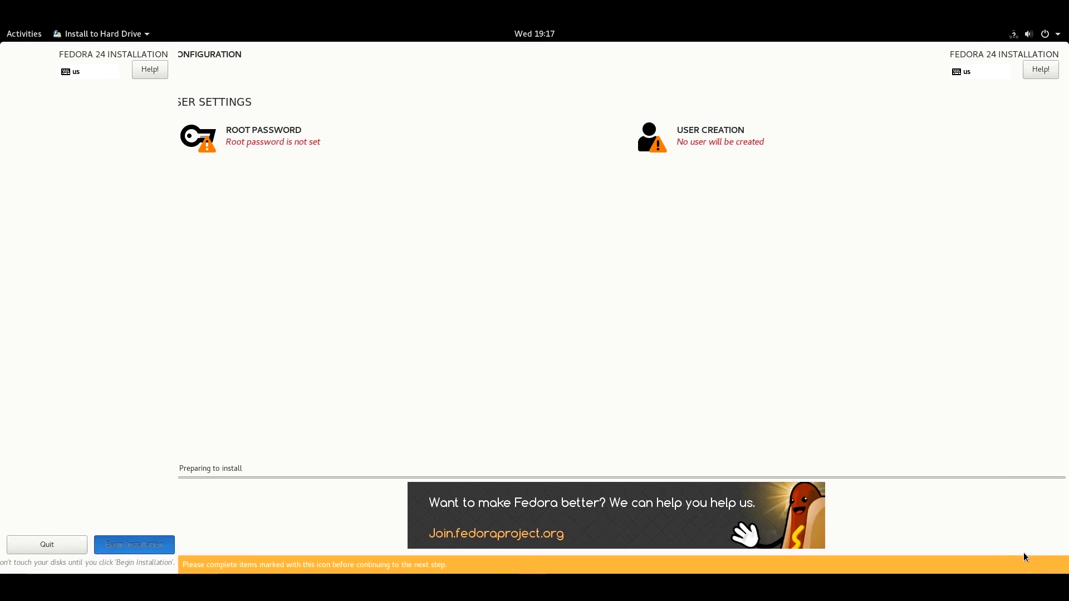
pyautogui.click(294, 132)
pyautogui.click(28, 66)
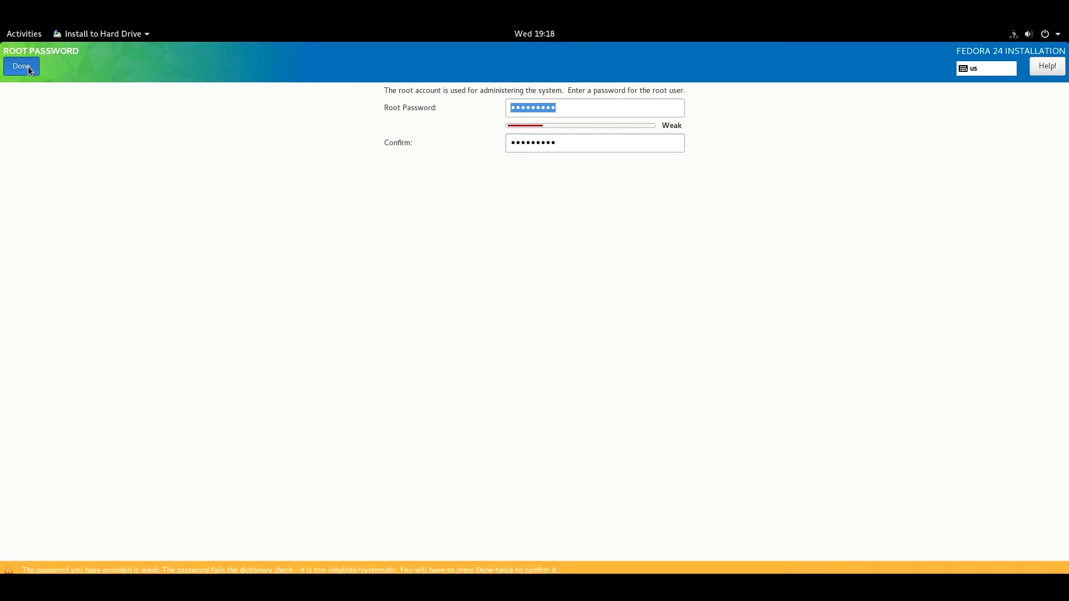
pyautogui.click(27, 66)
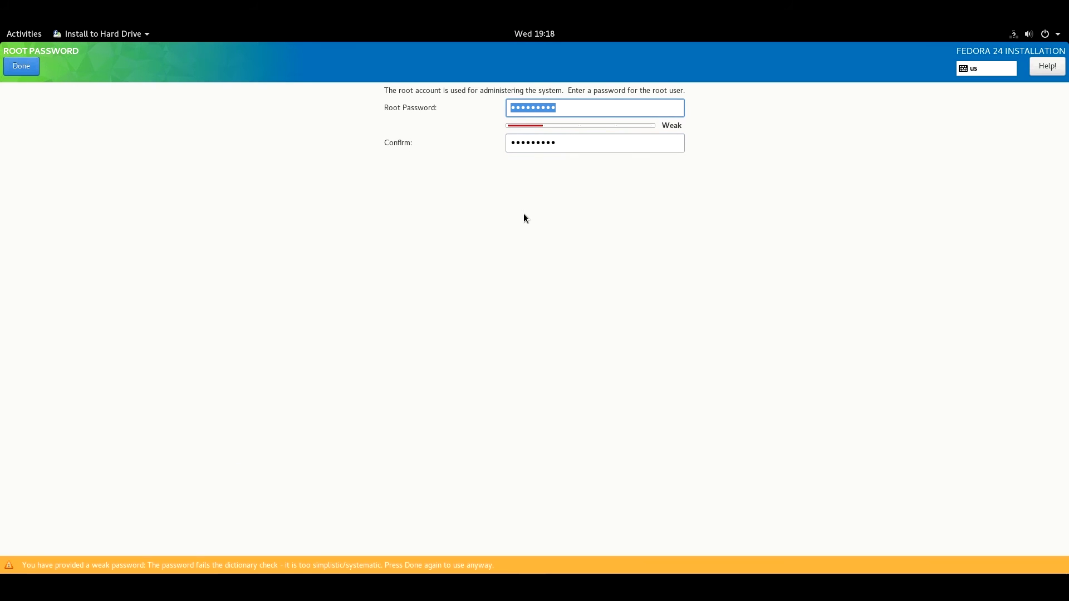
pyautogui.click(27, 64)
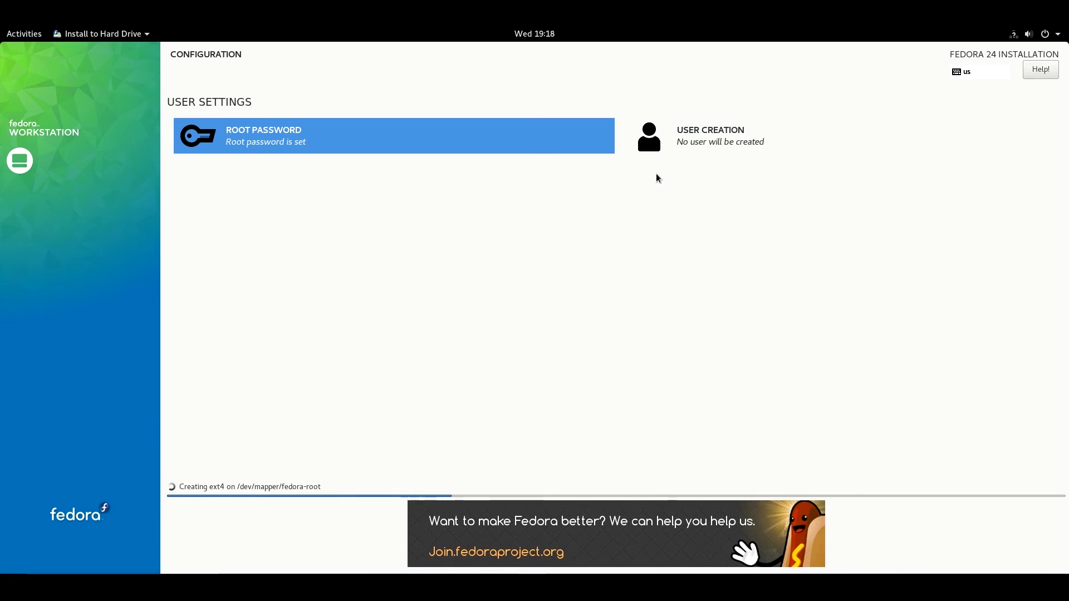
pyautogui.click(704, 144)
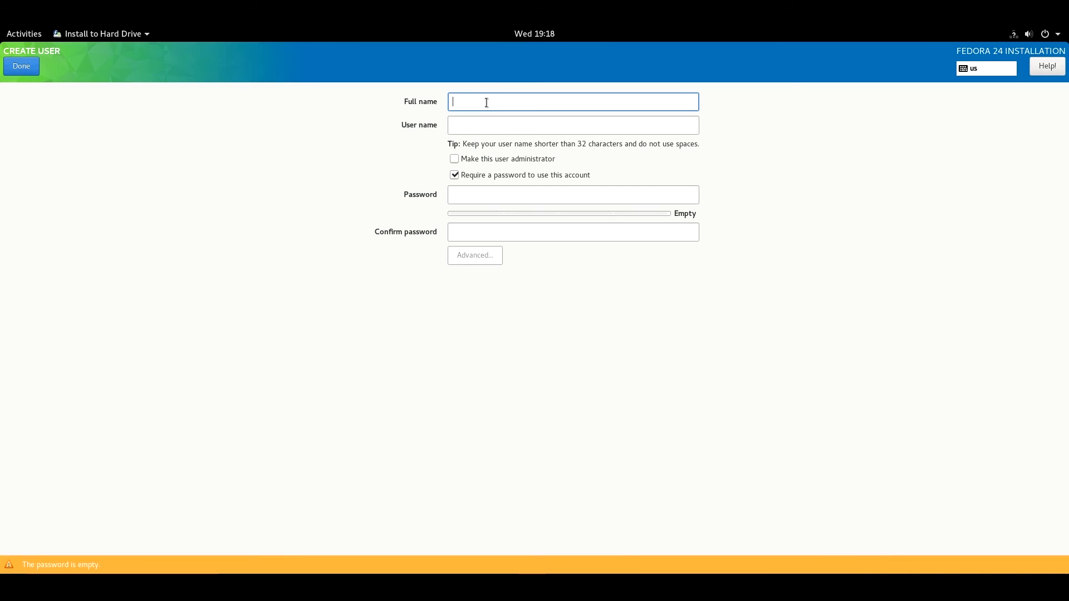
# - Create a user with their full name and a confirmed password, accepting the weak-password warning
pyautogui.write('sayed')
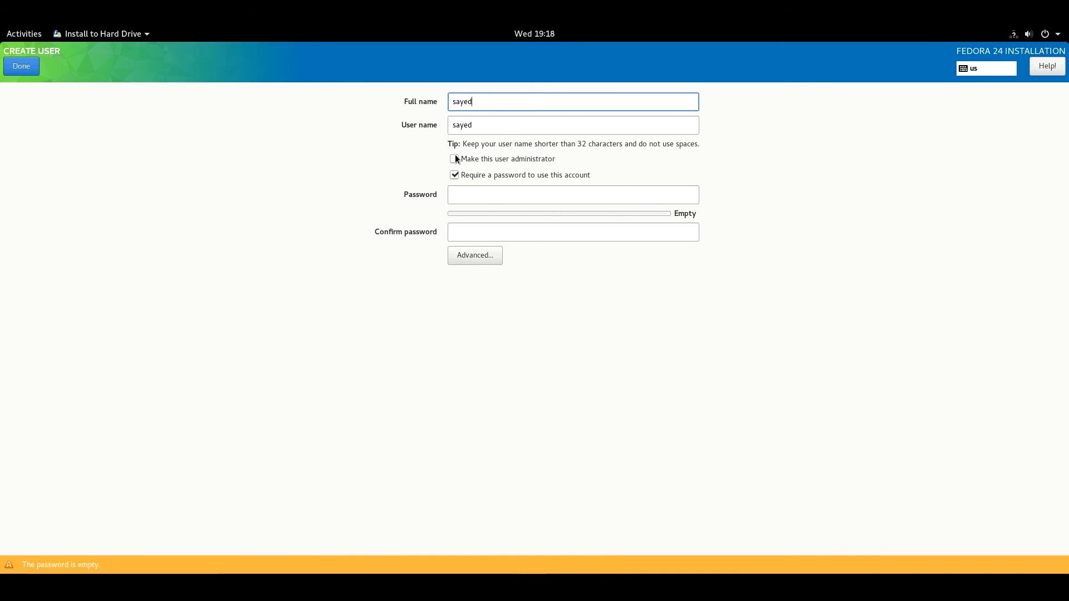
pyautogui.click(486, 195)
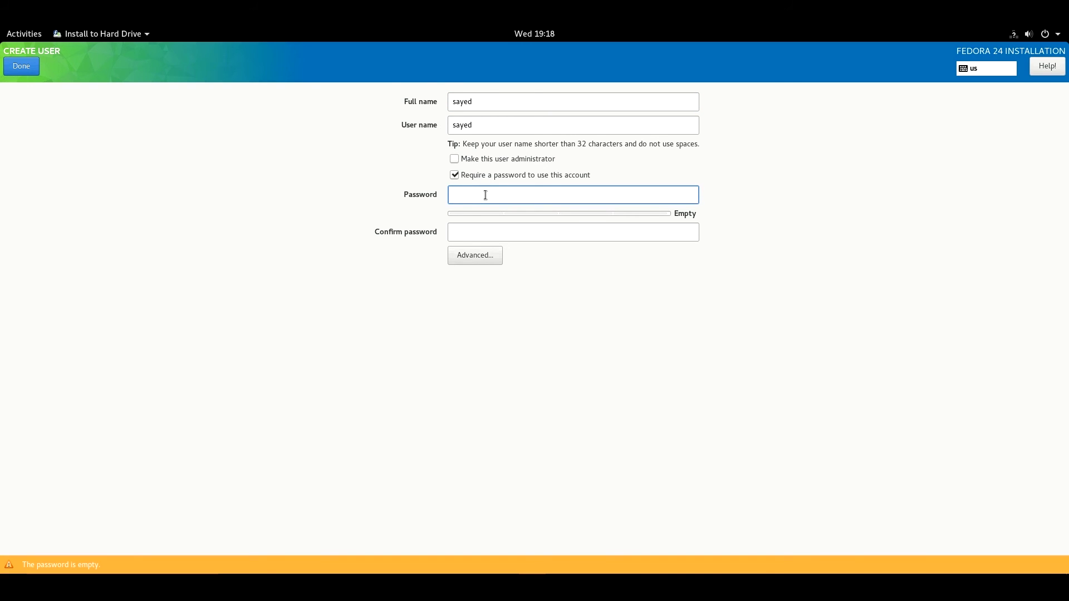
pyautogui.write('1234')
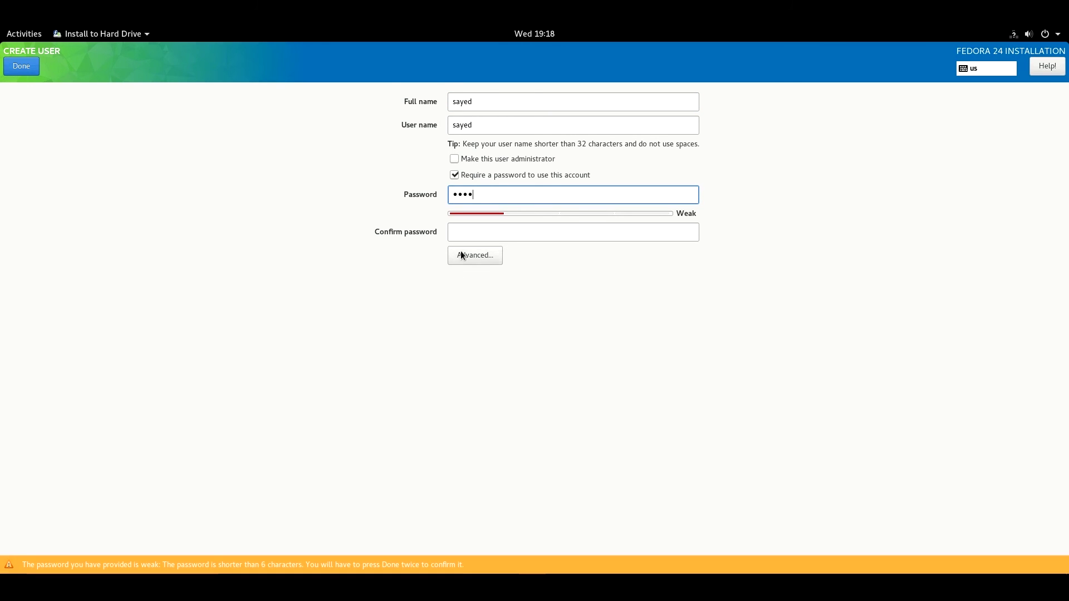
pyautogui.click(493, 233)
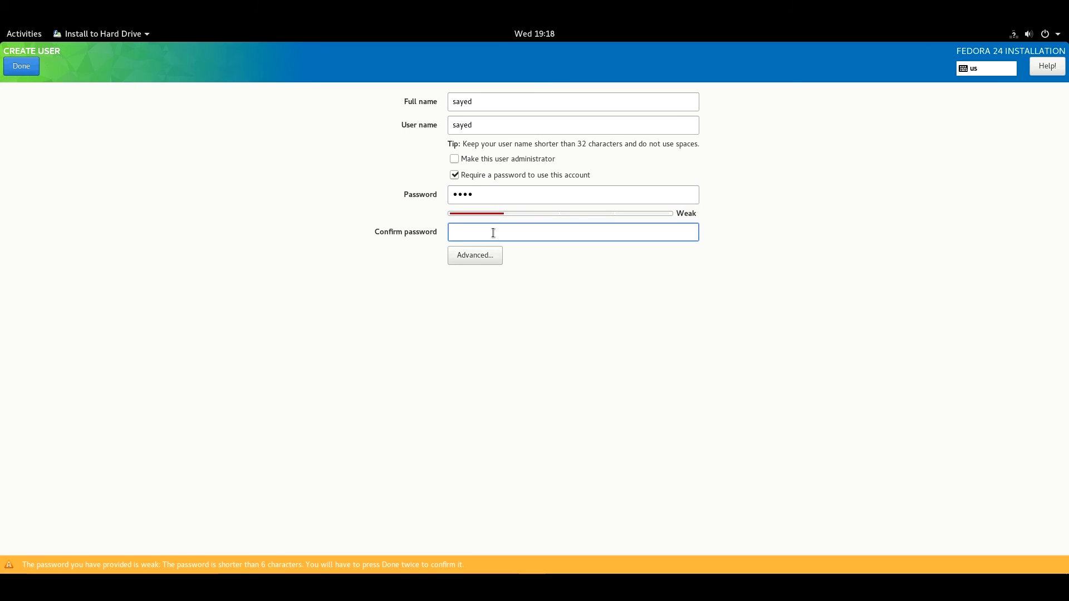
pyautogui.write('1234')
pyautogui.click(26, 63)
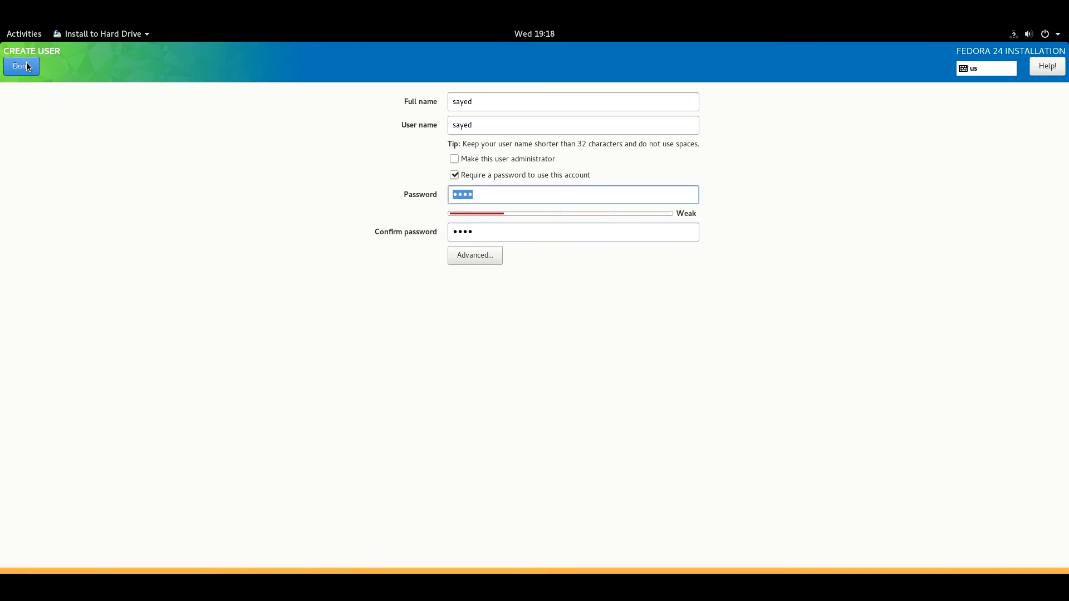
pyautogui.click(26, 64)
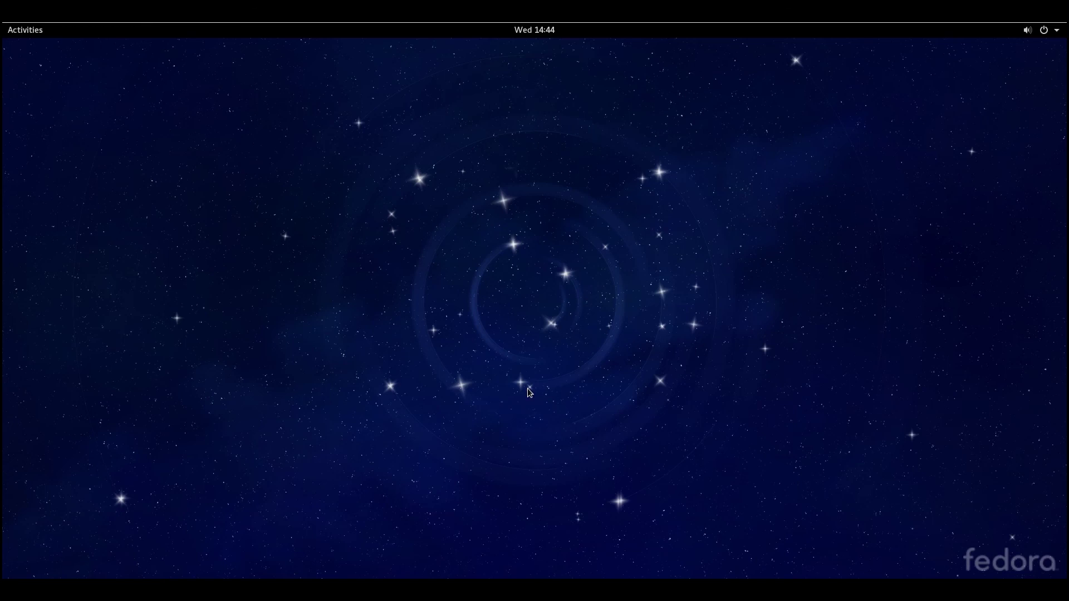
# - Restart the live session from the GNOME system menu's power options
pyautogui.click(1047, 32)
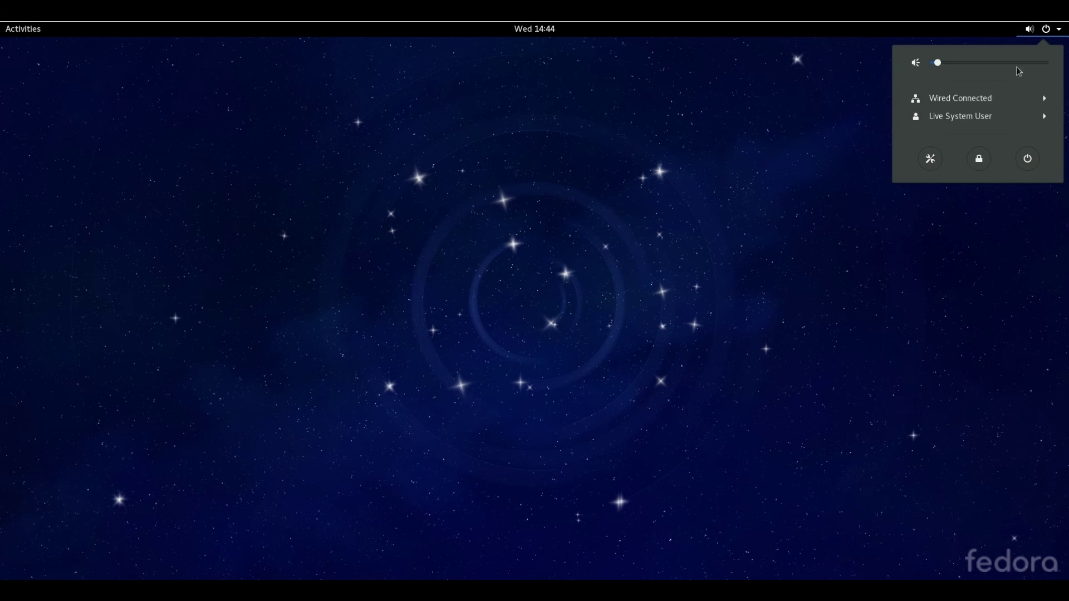
pyautogui.click(1032, 158)
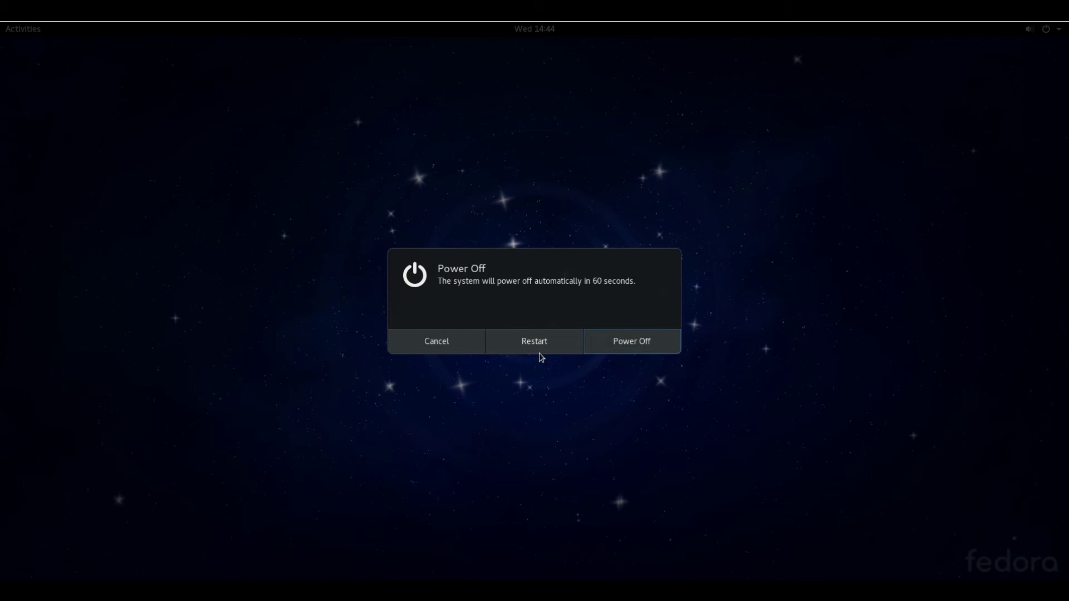
pyautogui.click(549, 351)
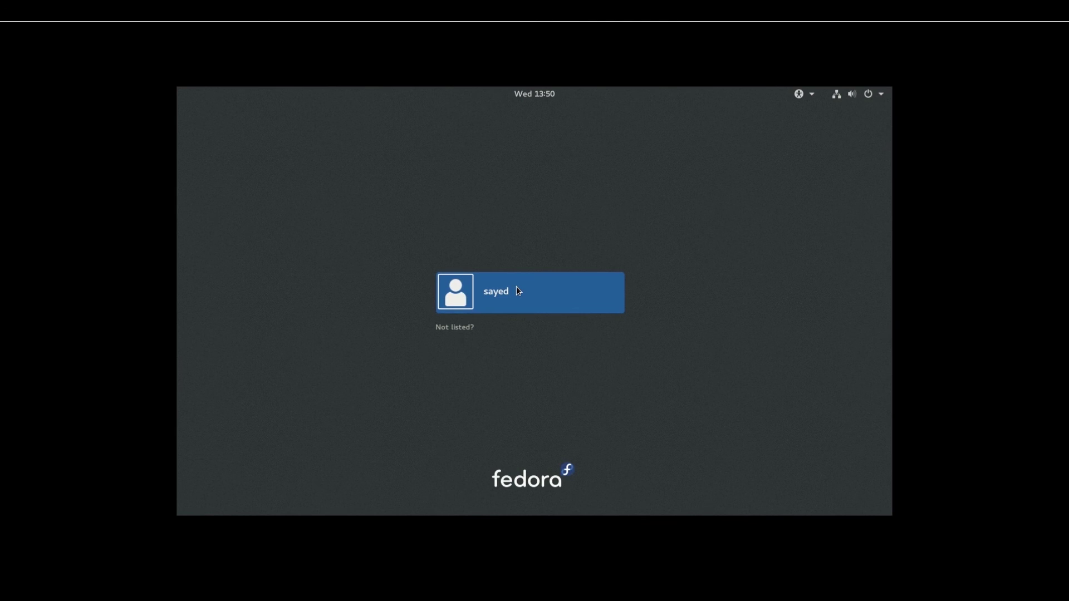
# - Sign in to the installed system as the new user with their password
pyautogui.click(517, 287)
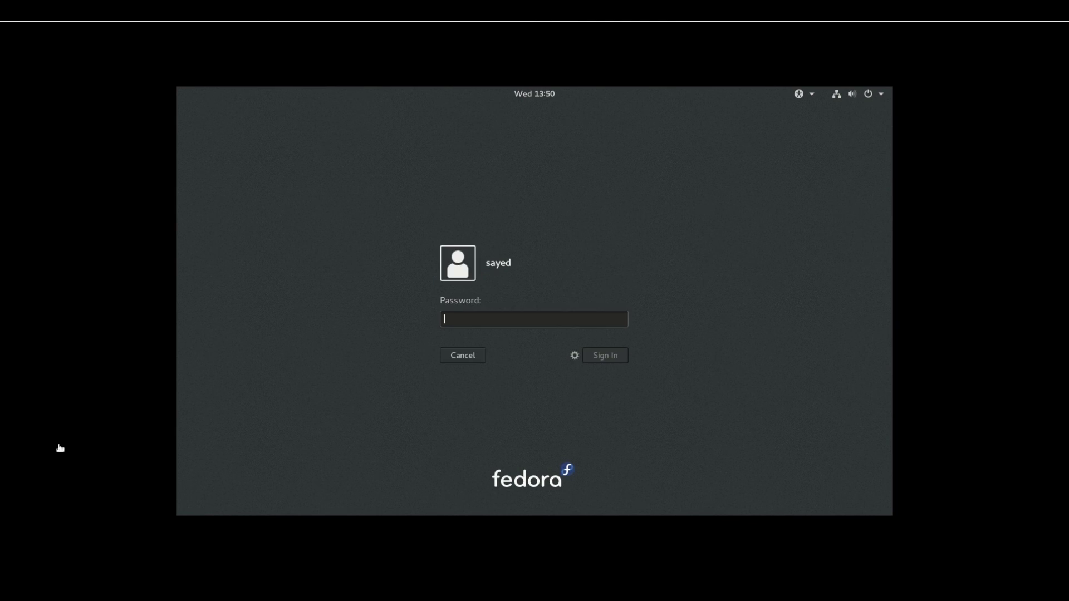
pyautogui.write('****')
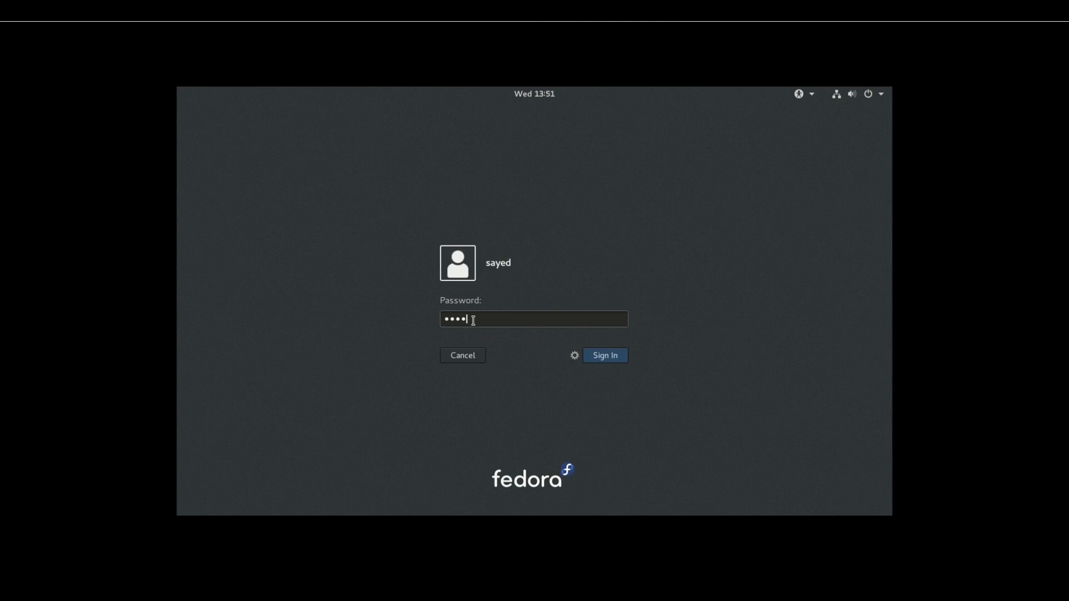
pyautogui.click(607, 356)
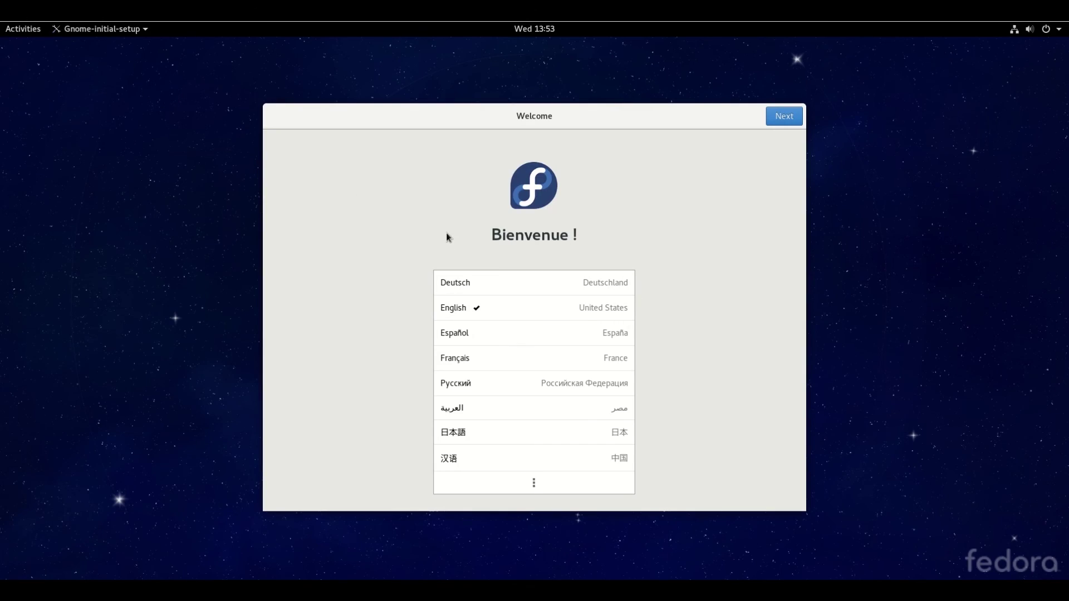
# - Keep English, the English (US) layout and default privacy, then dismiss the Google sign-in
pyautogui.click(488, 306)
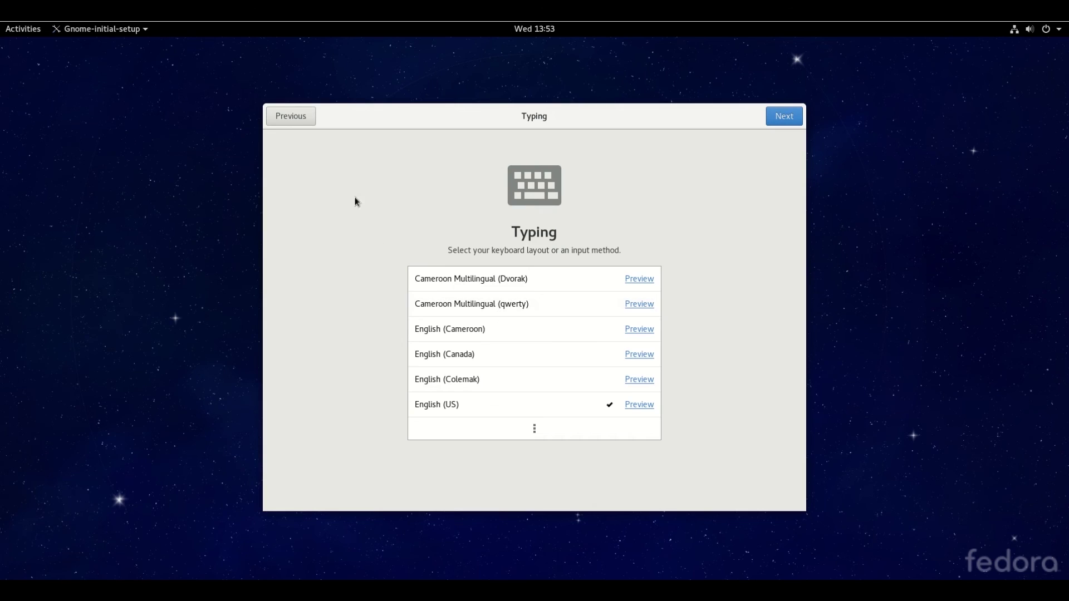
pyautogui.click(465, 407)
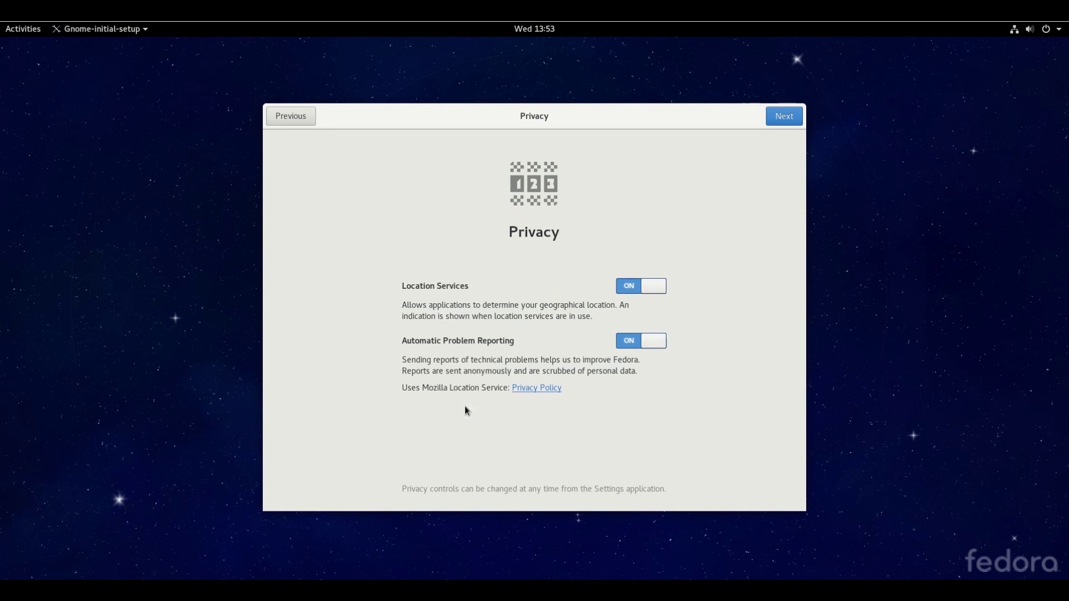
pyautogui.click(794, 119)
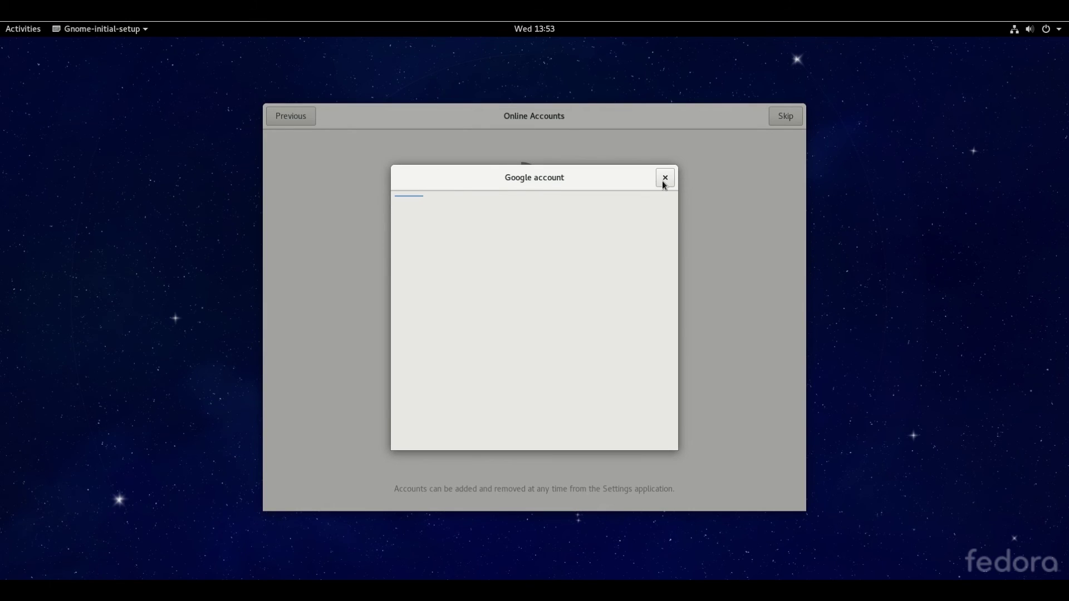
pyautogui.click(665, 178)
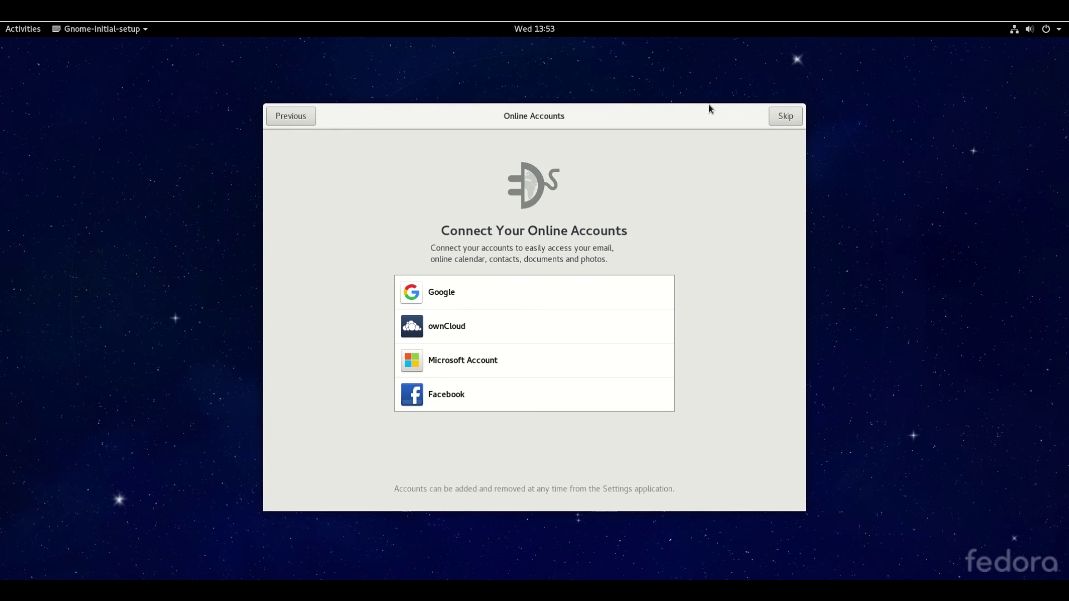